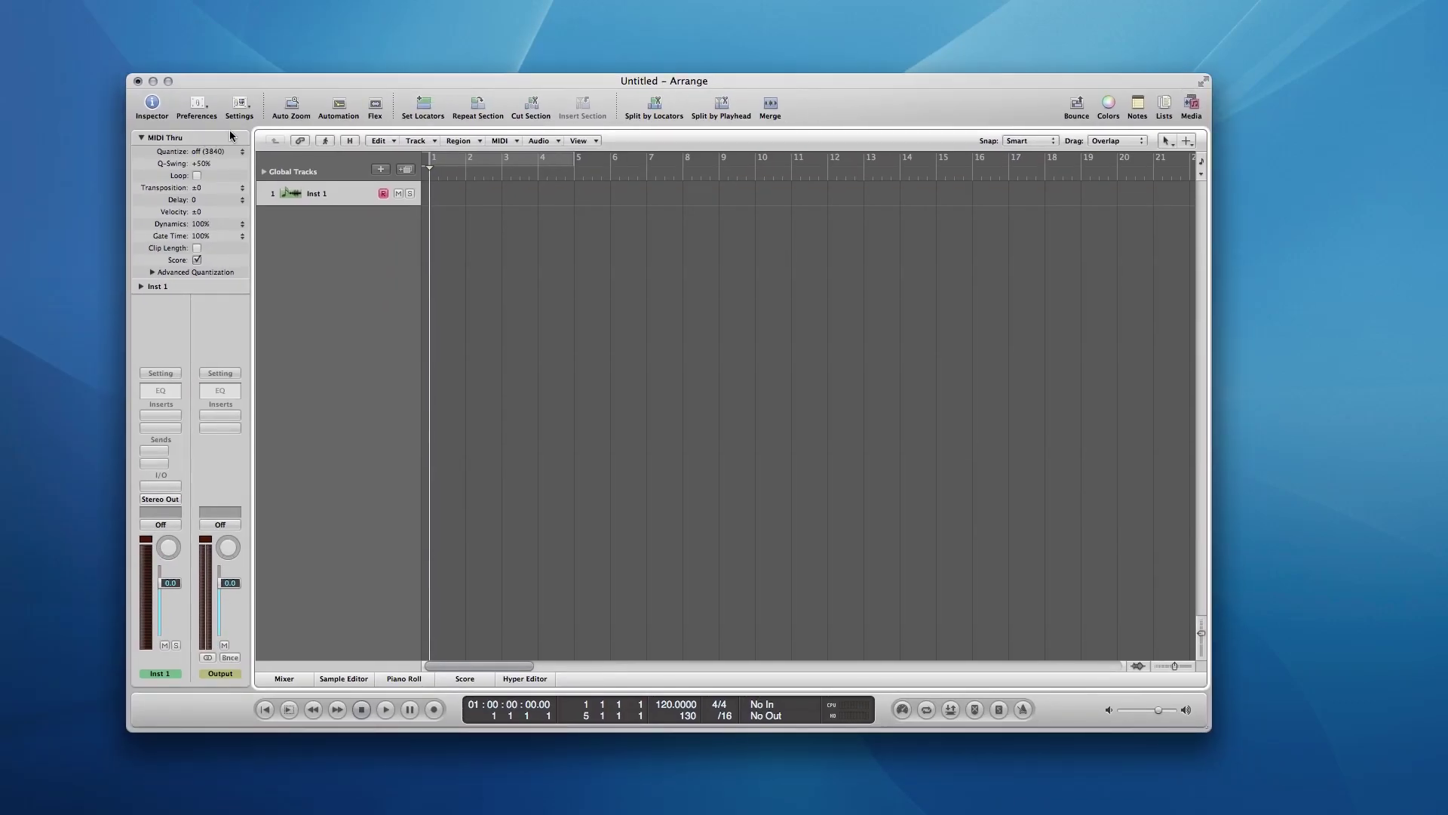
# - Show the mixer and load Maschine Multi Output (16xStereo) as Inst 1's instrument
pyautogui.moveTo(972, 87); pyautogui.dragTo(860, 59)
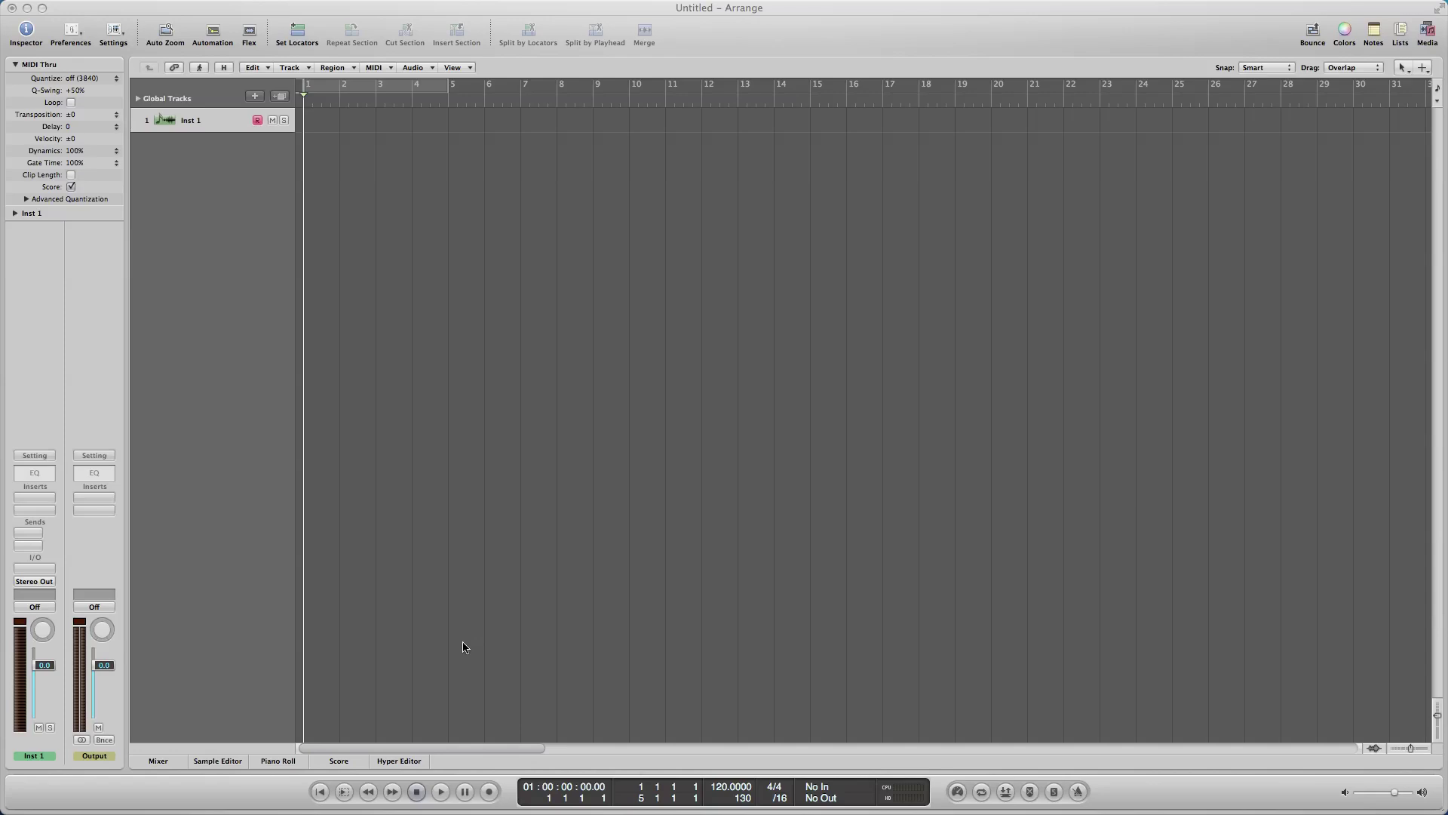
pyautogui.click(169, 761)
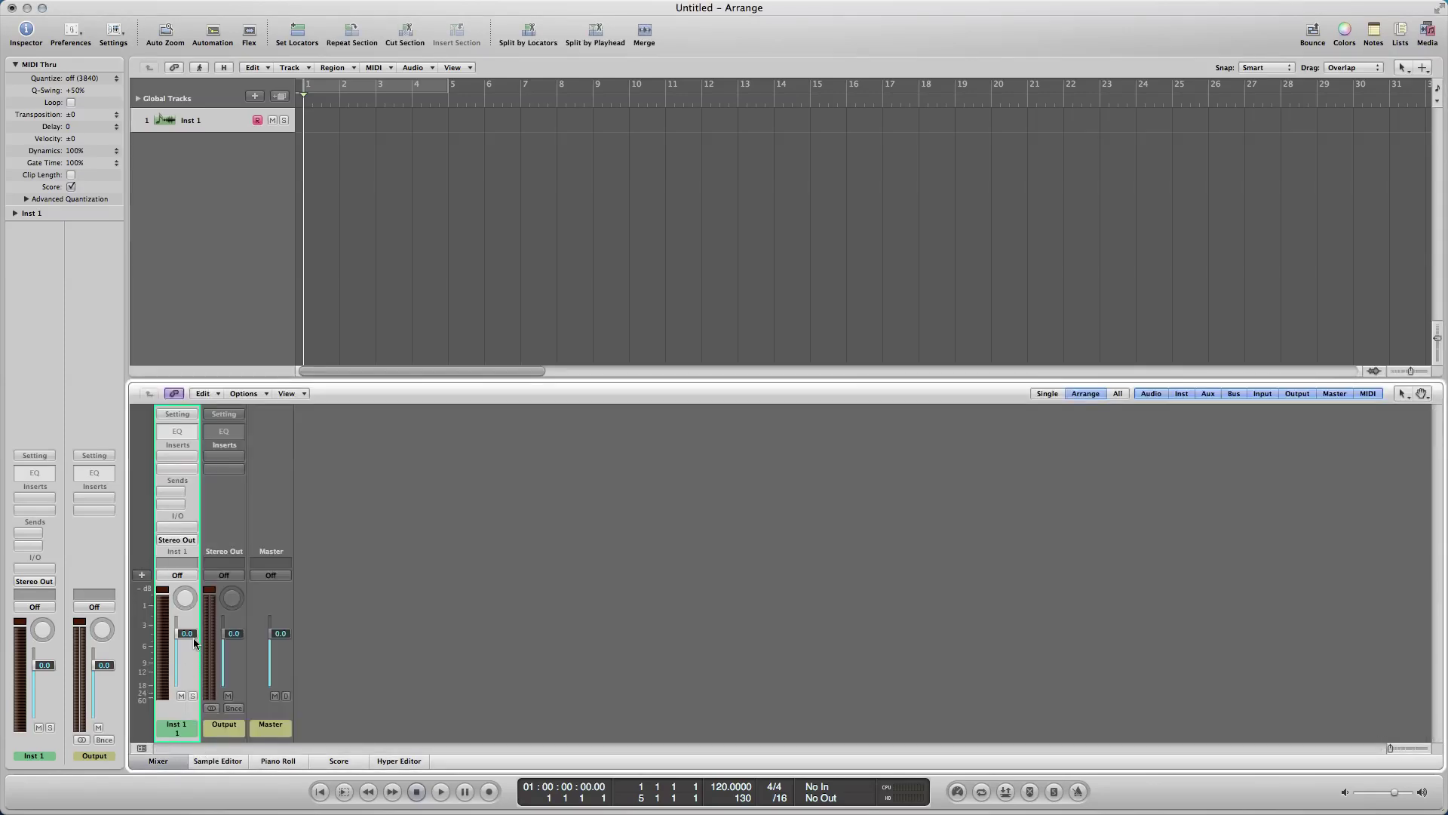
pyautogui.click(177, 528)
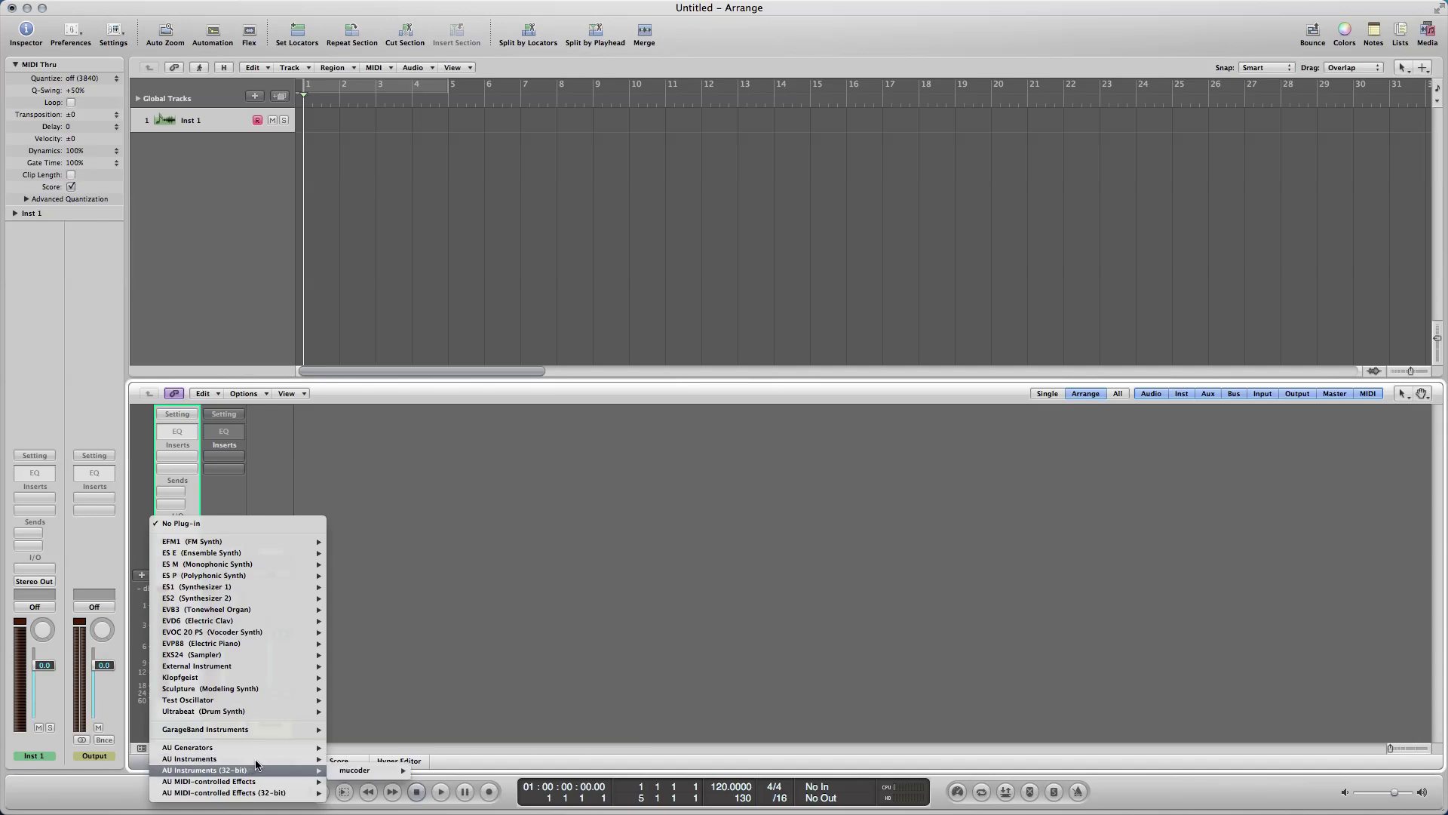
pyautogui.moveTo(281, 760)
pyautogui.moveTo(409, 770)
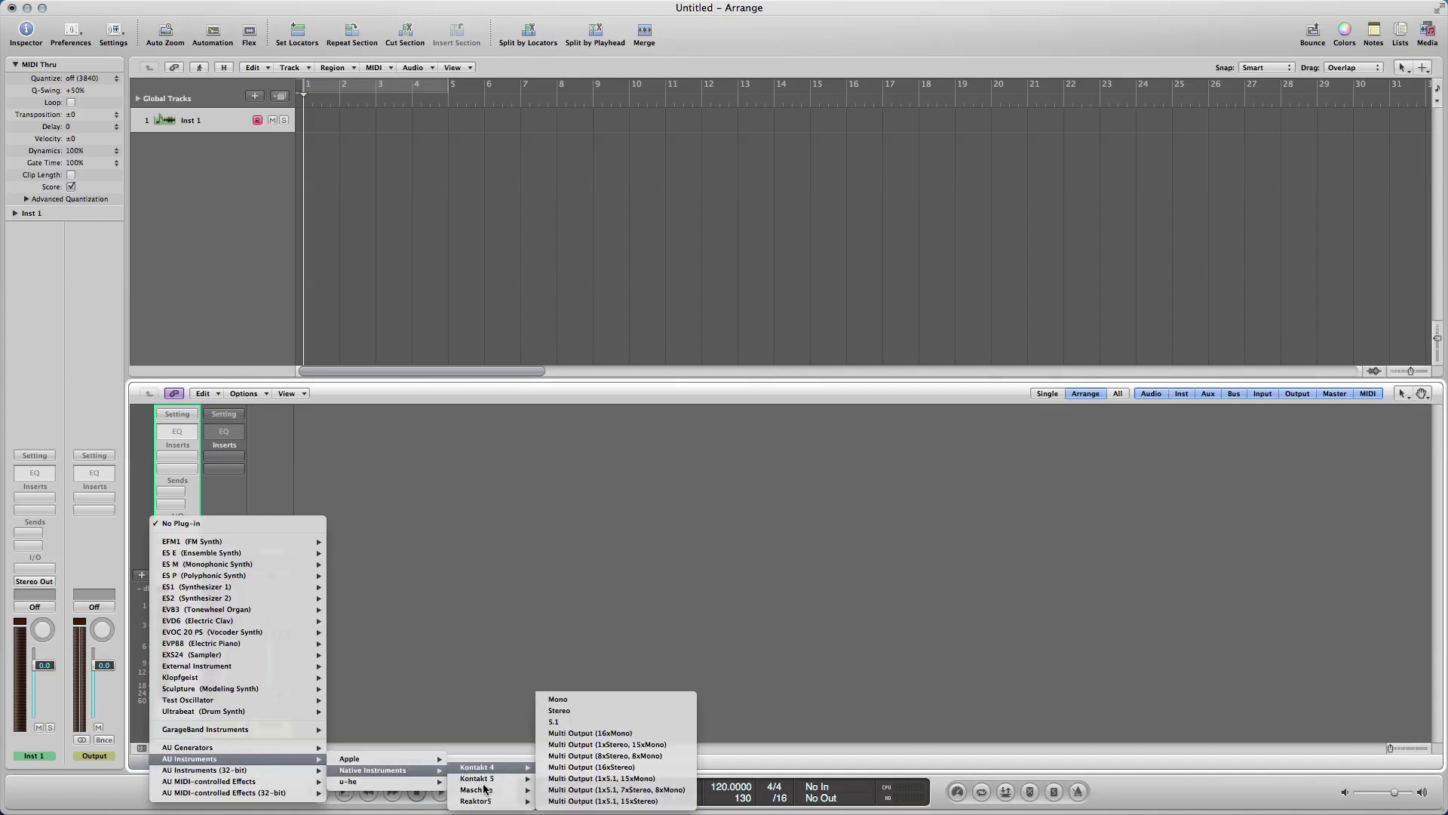
pyautogui.moveTo(488, 792)
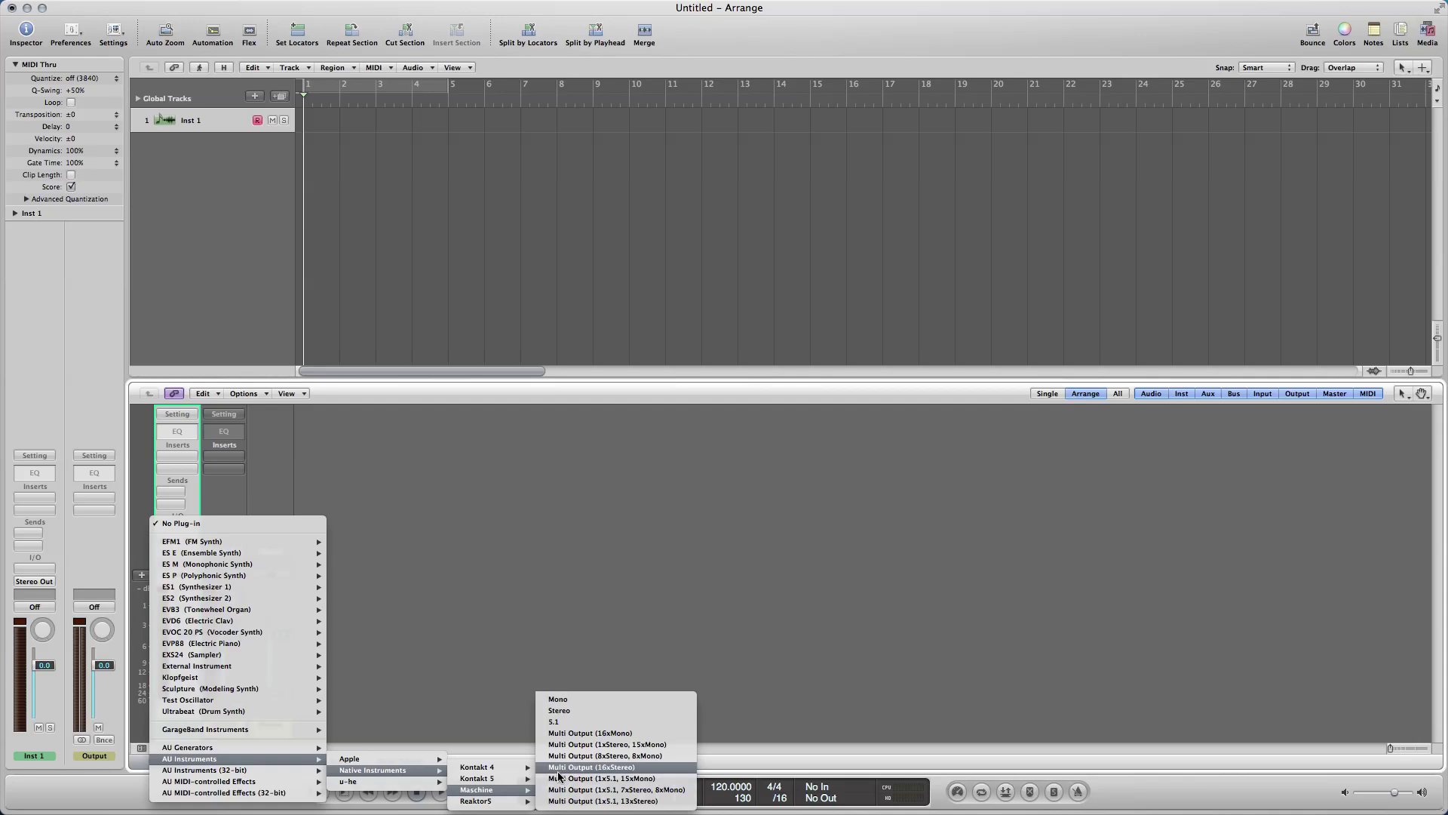
pyautogui.click(622, 768)
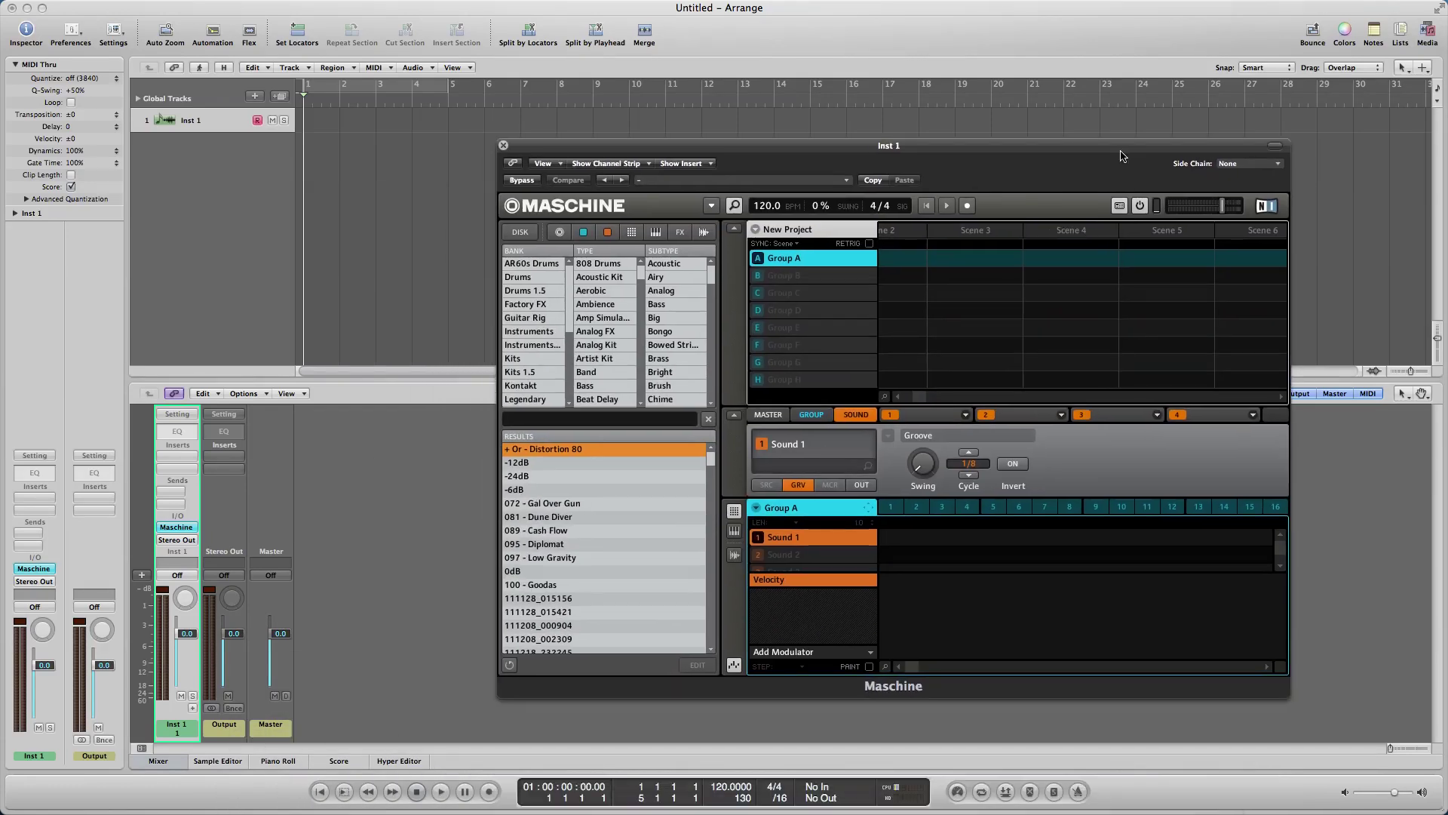
pyautogui.moveTo(1121, 156); pyautogui.dragTo(1196, 154)
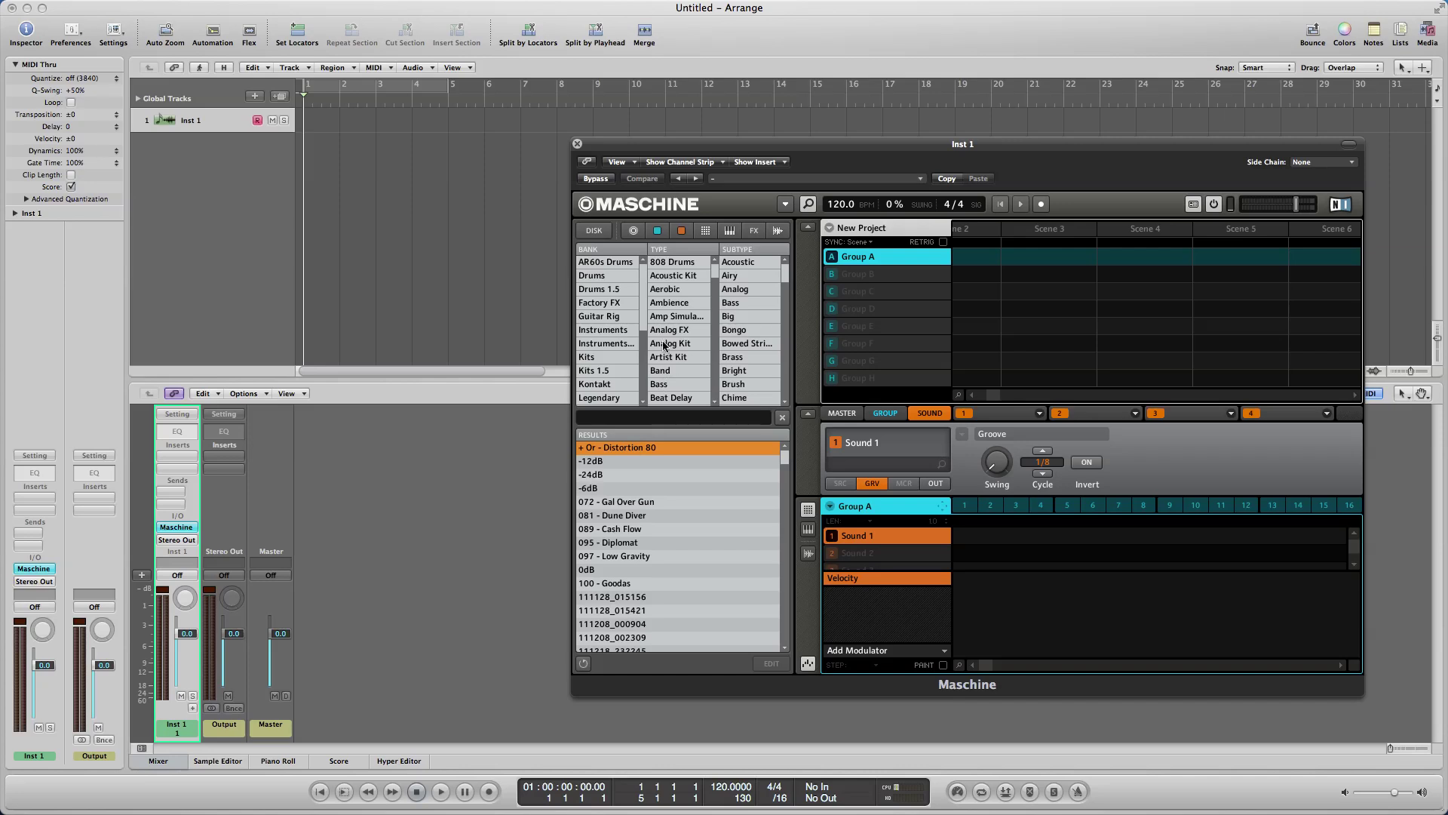
# - Load the Dub Kit from Kits > Produced Kit into Maschine and hide the Velocity lane
pyautogui.click(589, 359)
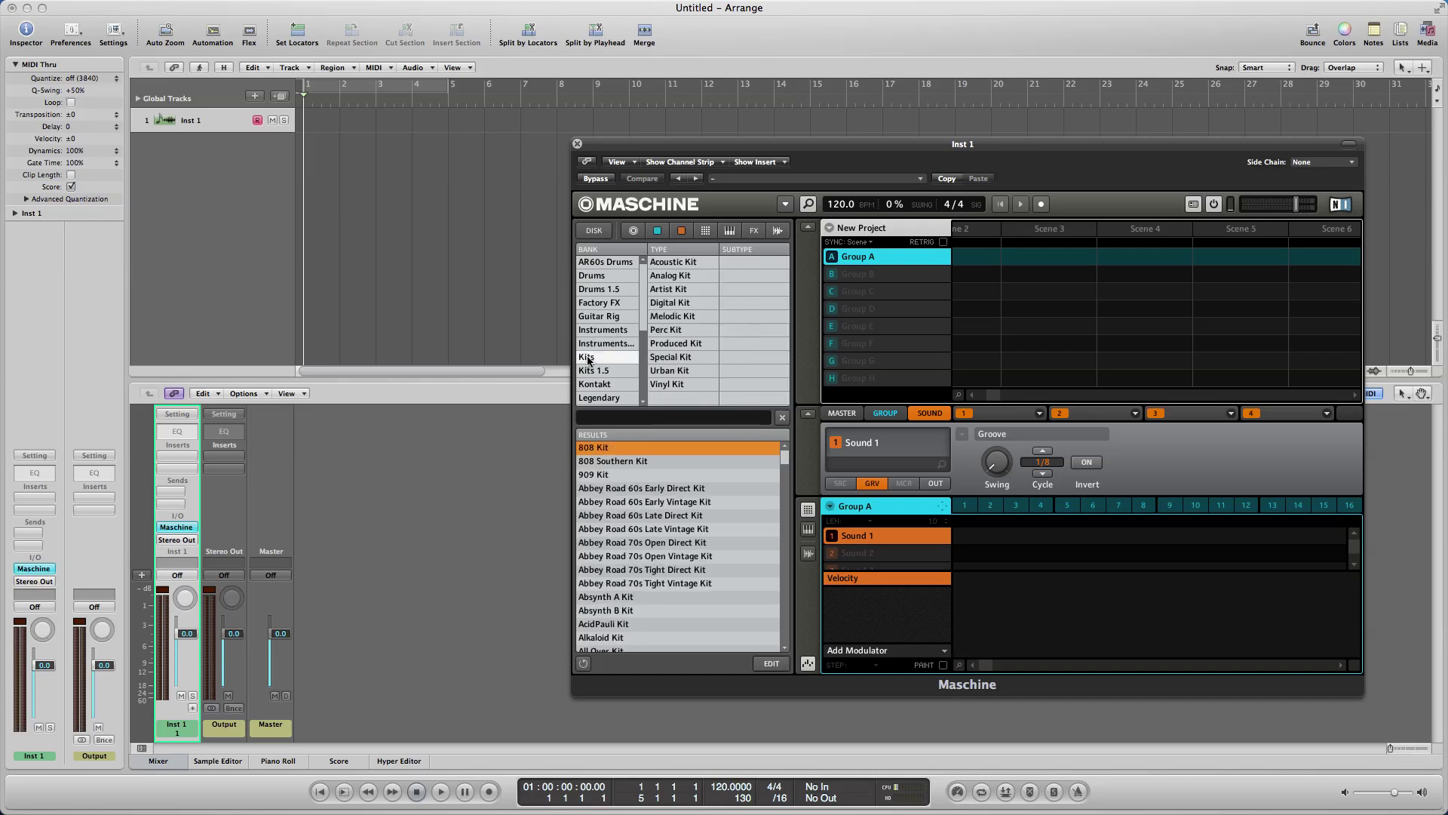
pyautogui.click(675, 343)
pyautogui.click(601, 625)
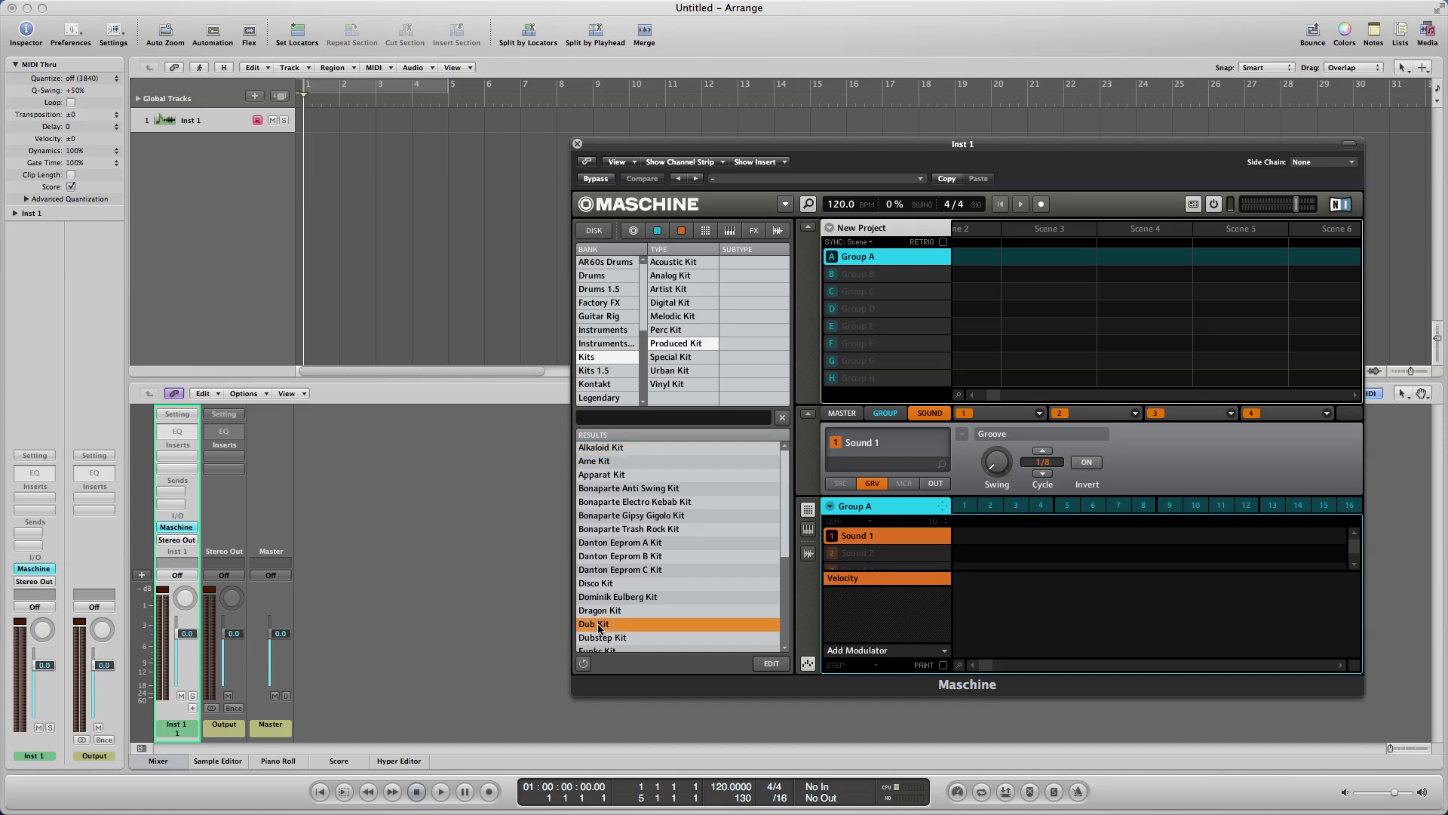
pyautogui.click(601, 625)
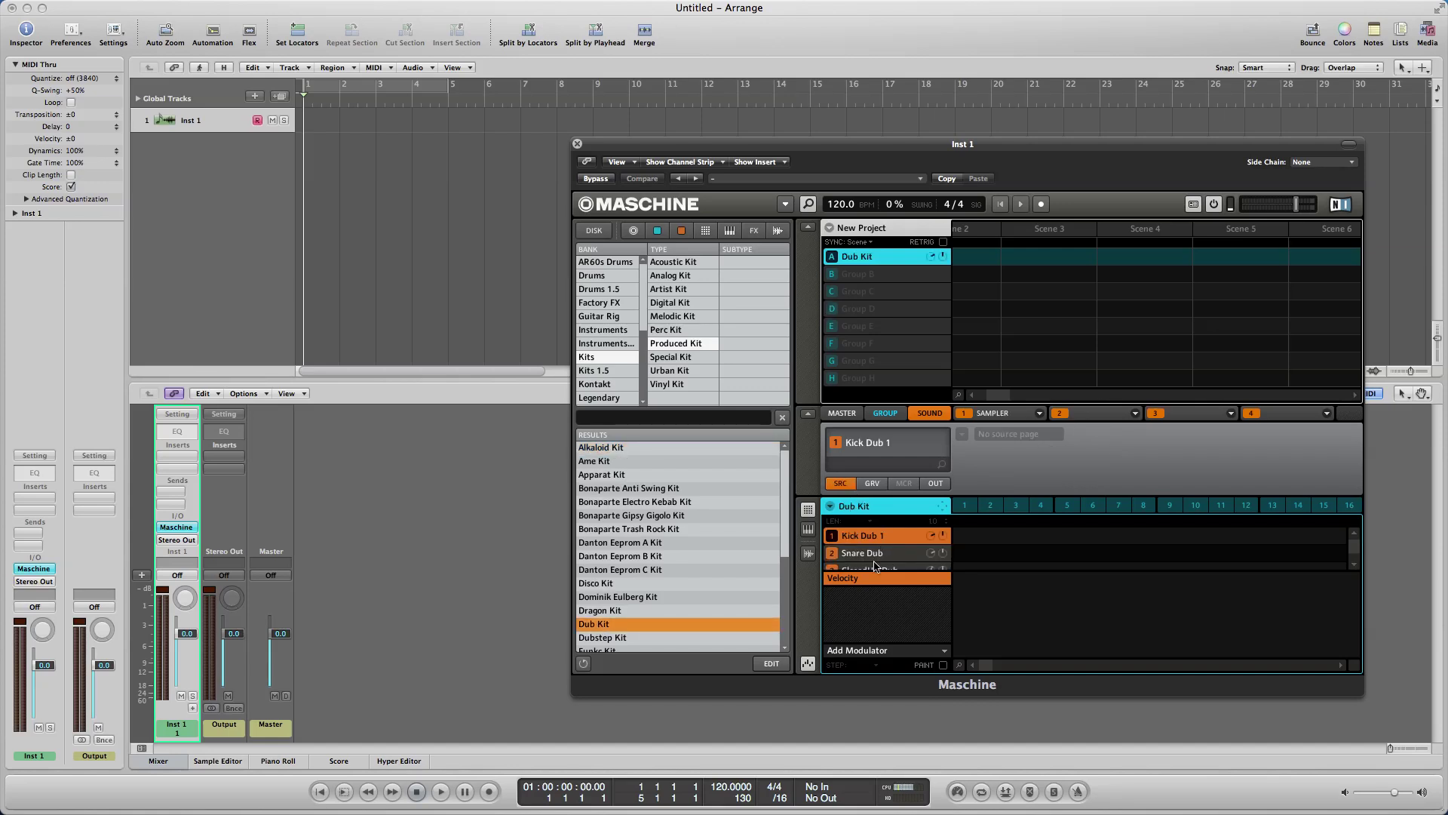
pyautogui.click(808, 663)
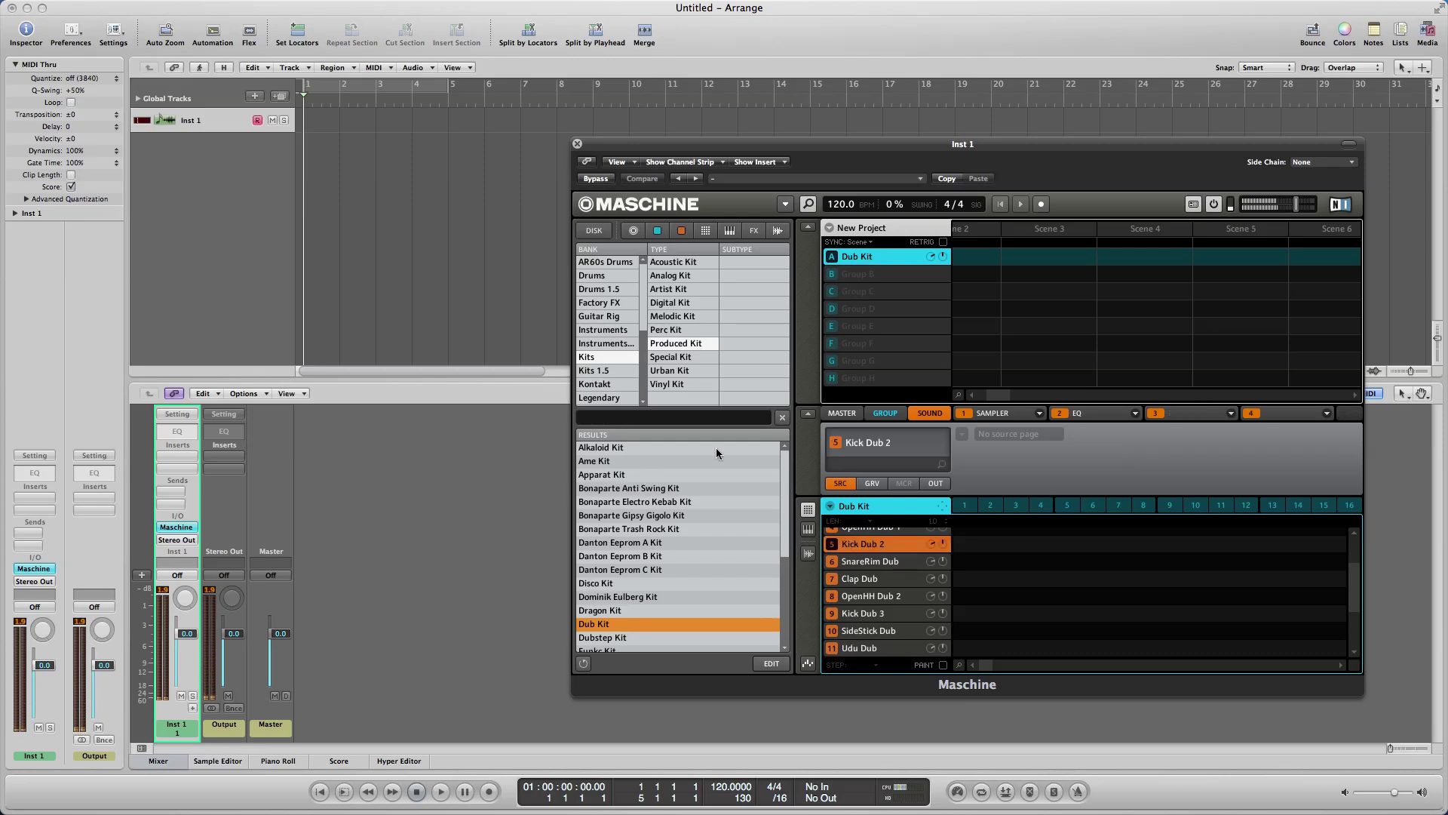
pyautogui.moveTo(1063, 149); pyautogui.dragTo(1131, 24)
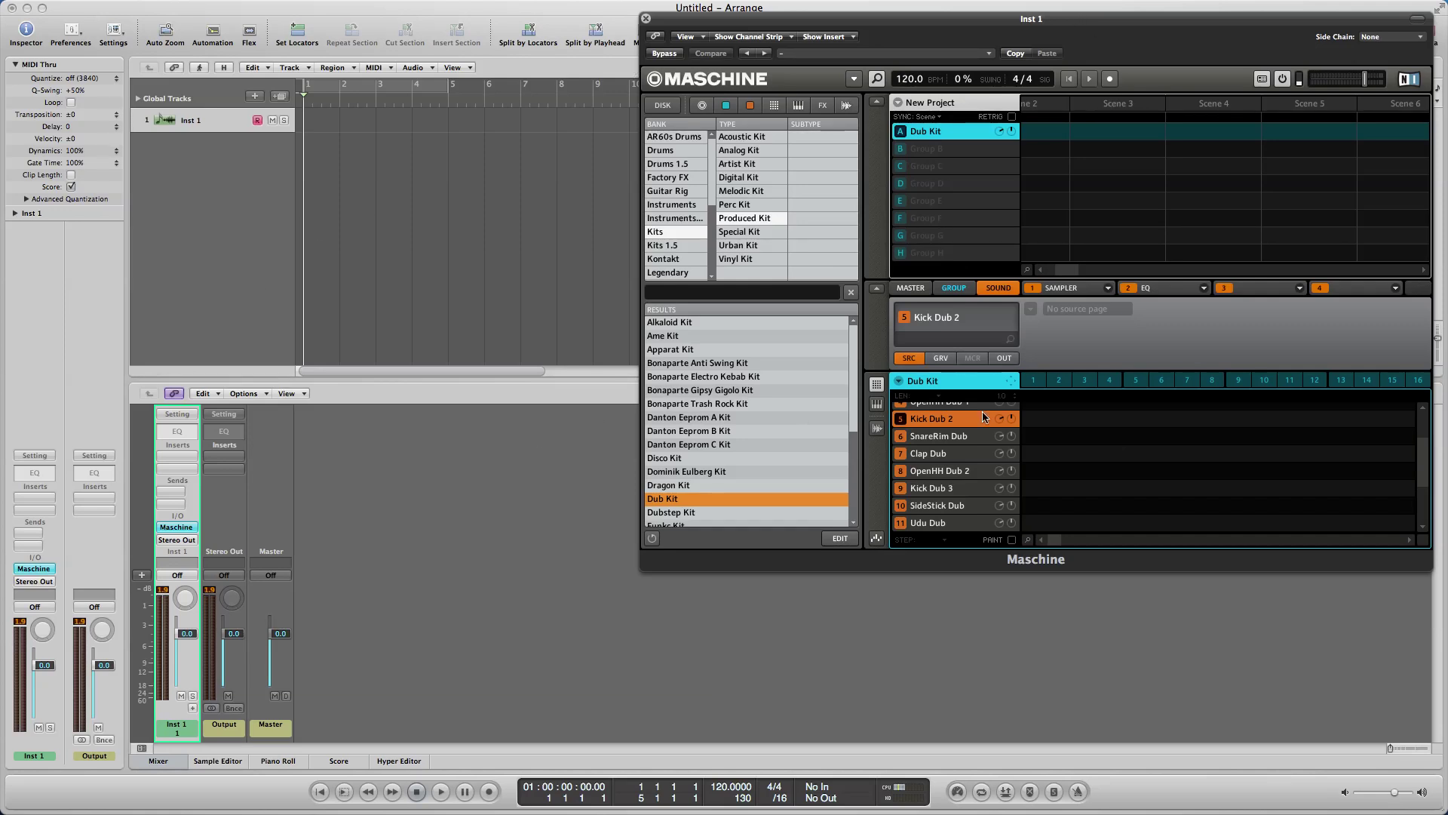
# - Add aux strips Aux 1 through Aux 15 below the Inst 1 channel strip, then reselect Inst 1
pyautogui.scroll(-5, 961, 445)
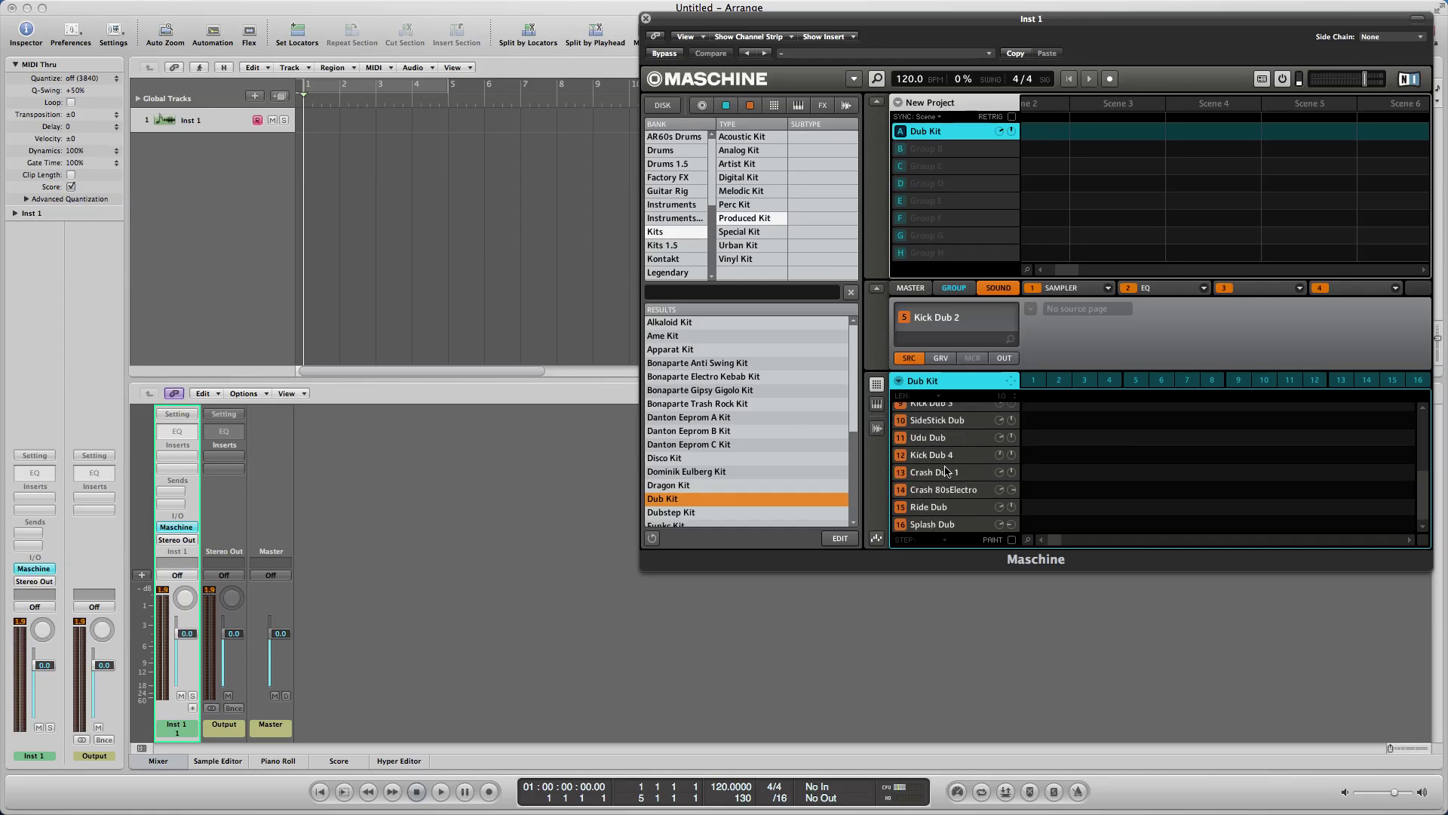
pyautogui.click(193, 710)
pyautogui.click(193, 710)
pyautogui.click(193, 709)
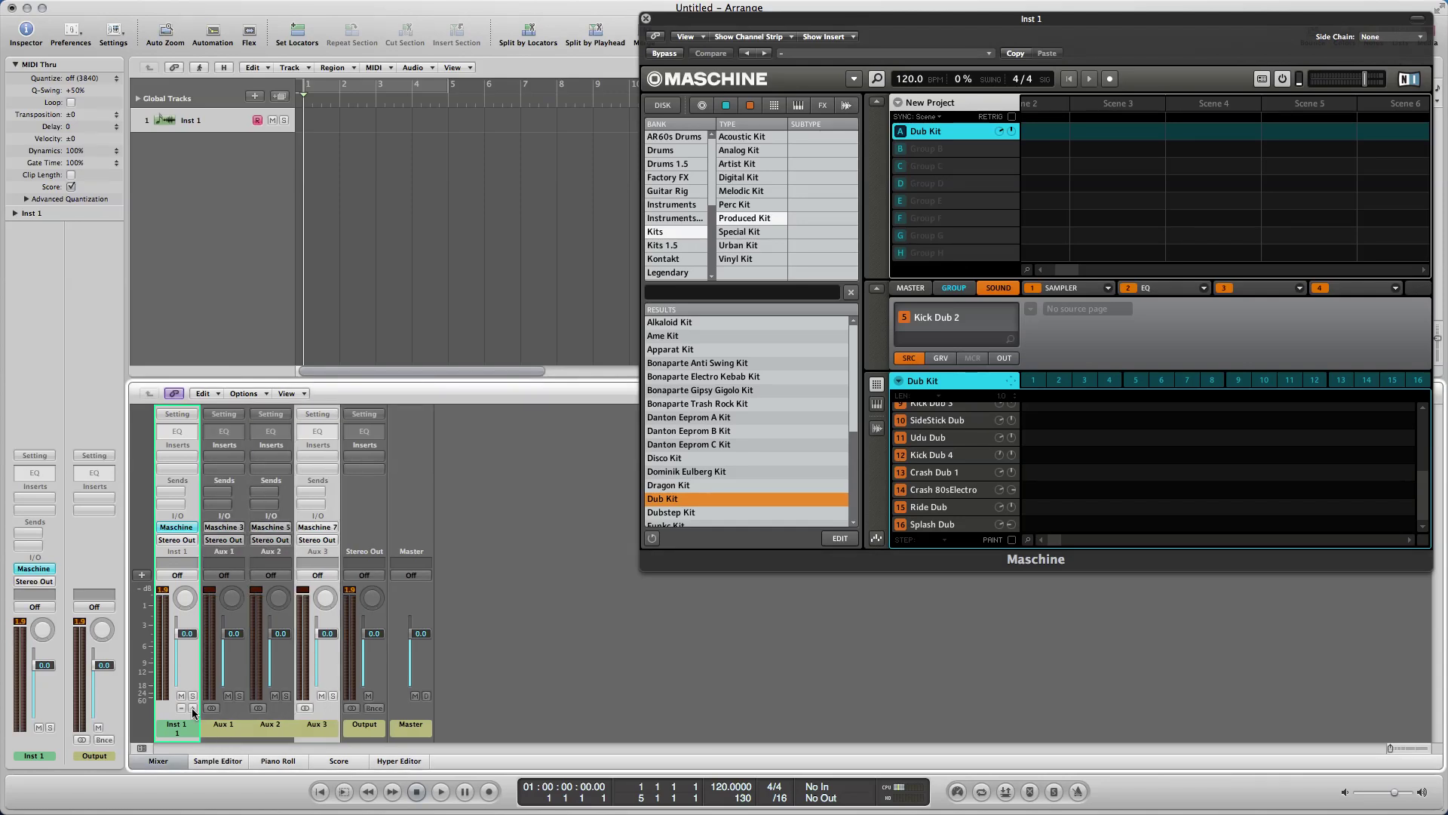
pyautogui.click(194, 710)
pyautogui.click(193, 710)
pyautogui.click(193, 709)
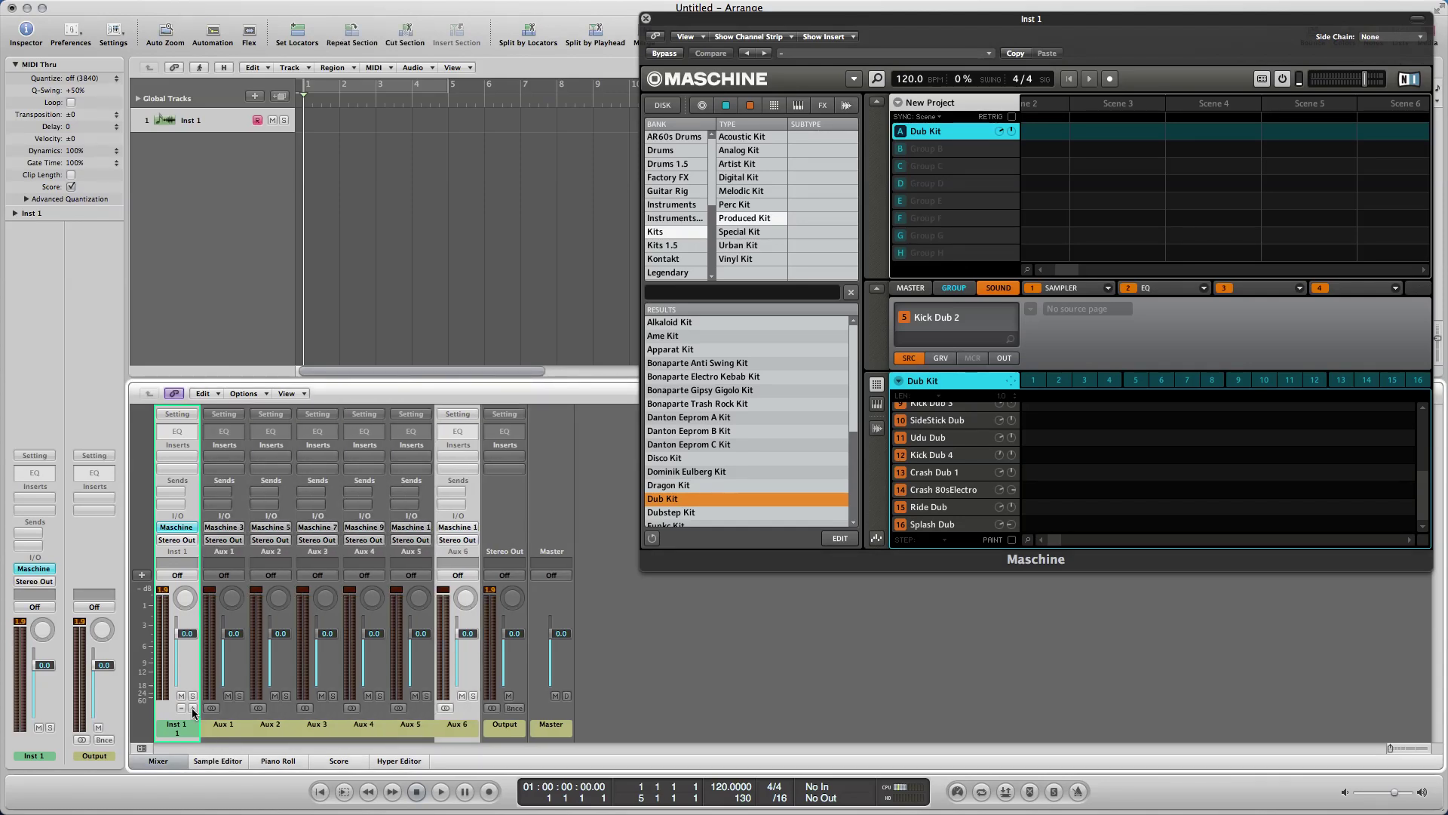
pyautogui.click(193, 710)
pyautogui.click(193, 709)
pyautogui.click(193, 710)
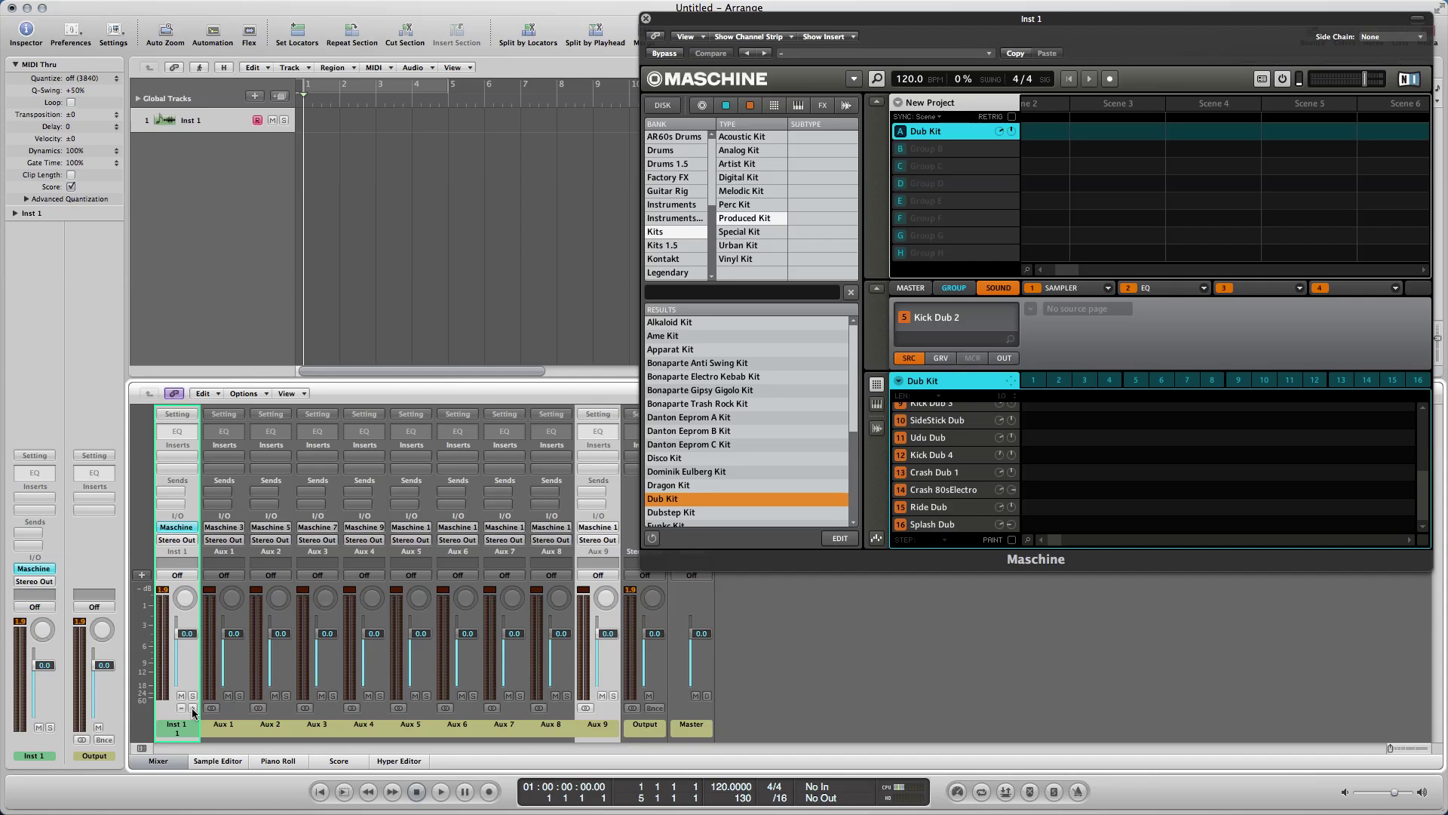
pyautogui.click(193, 709)
pyautogui.click(193, 710)
pyautogui.click(193, 710)
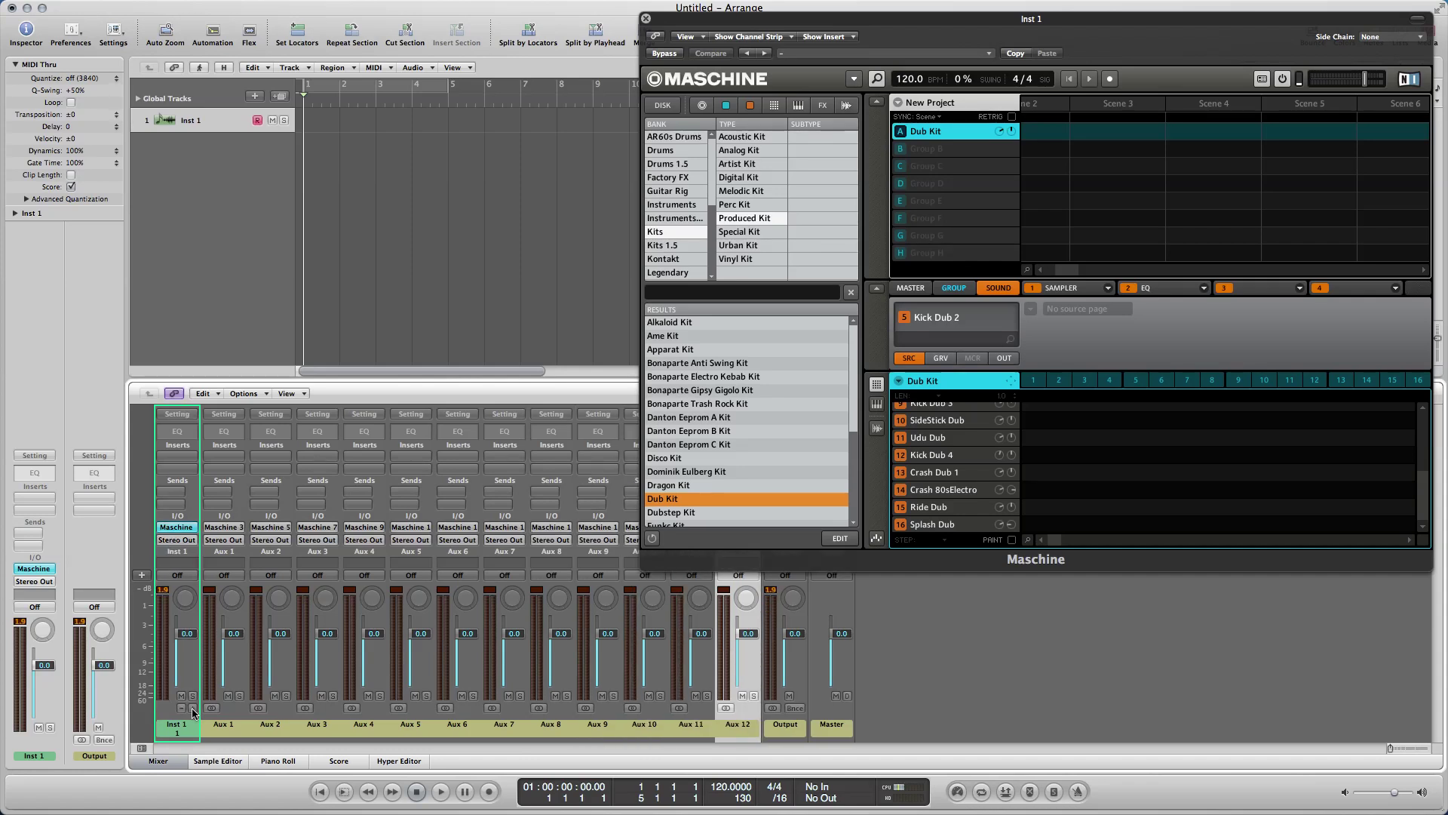
pyautogui.click(193, 709)
pyautogui.click(193, 709)
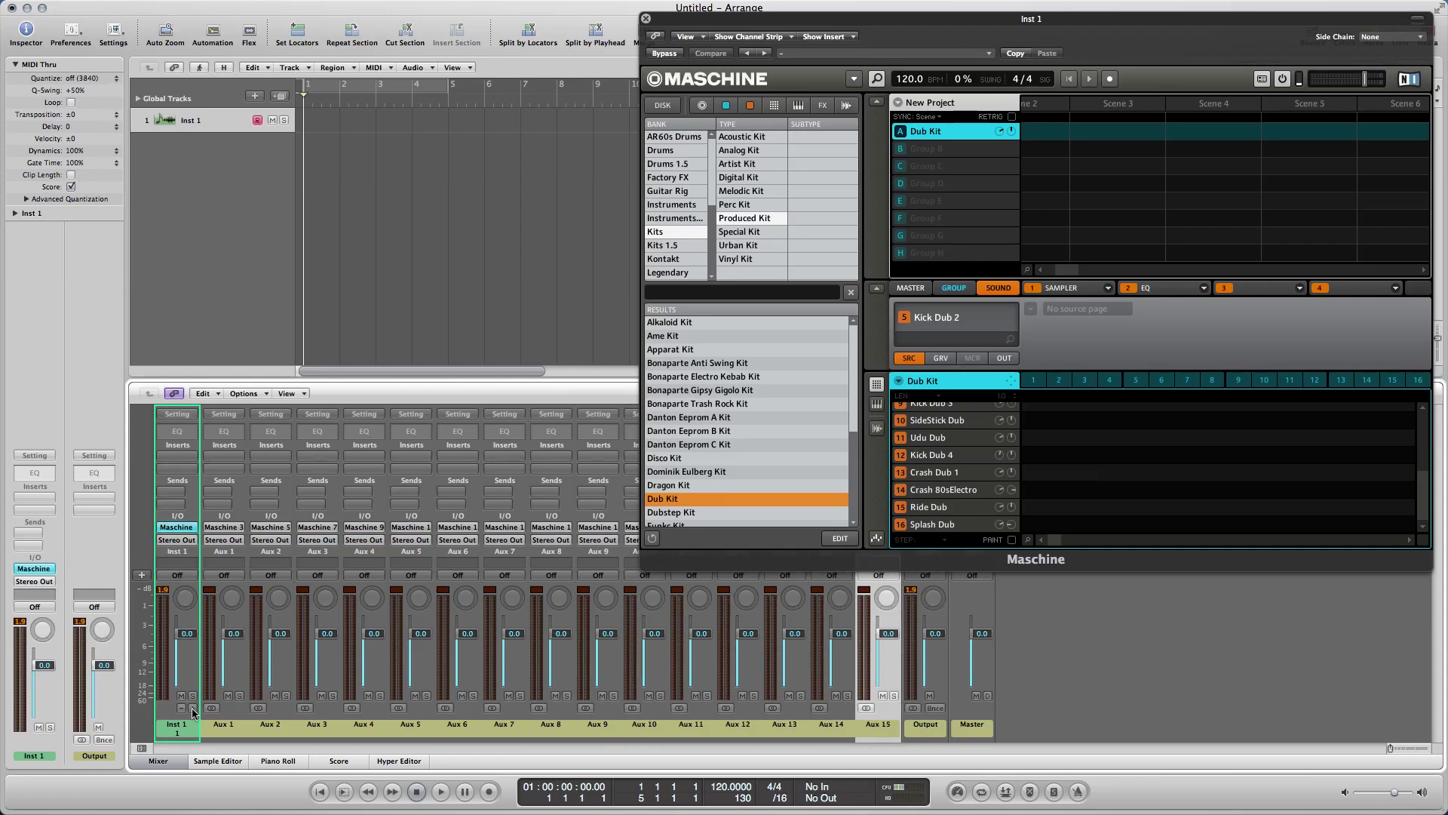
pyautogui.click(193, 710)
pyautogui.click(183, 700)
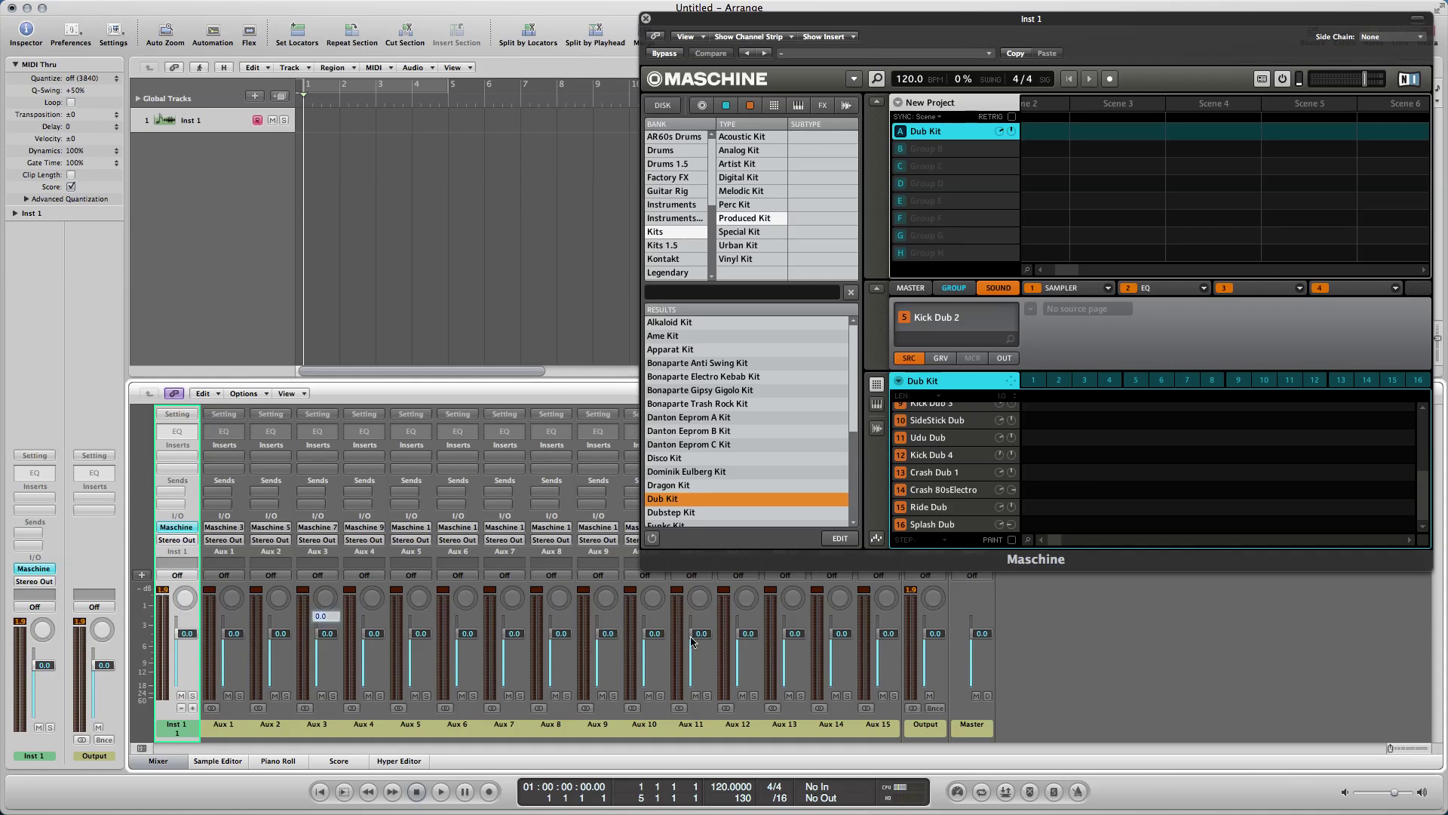
# - Route Kick Dub 1 to Out 1 and Snare Dub to Out 2 in Maschine
pyautogui.click(601, 407)
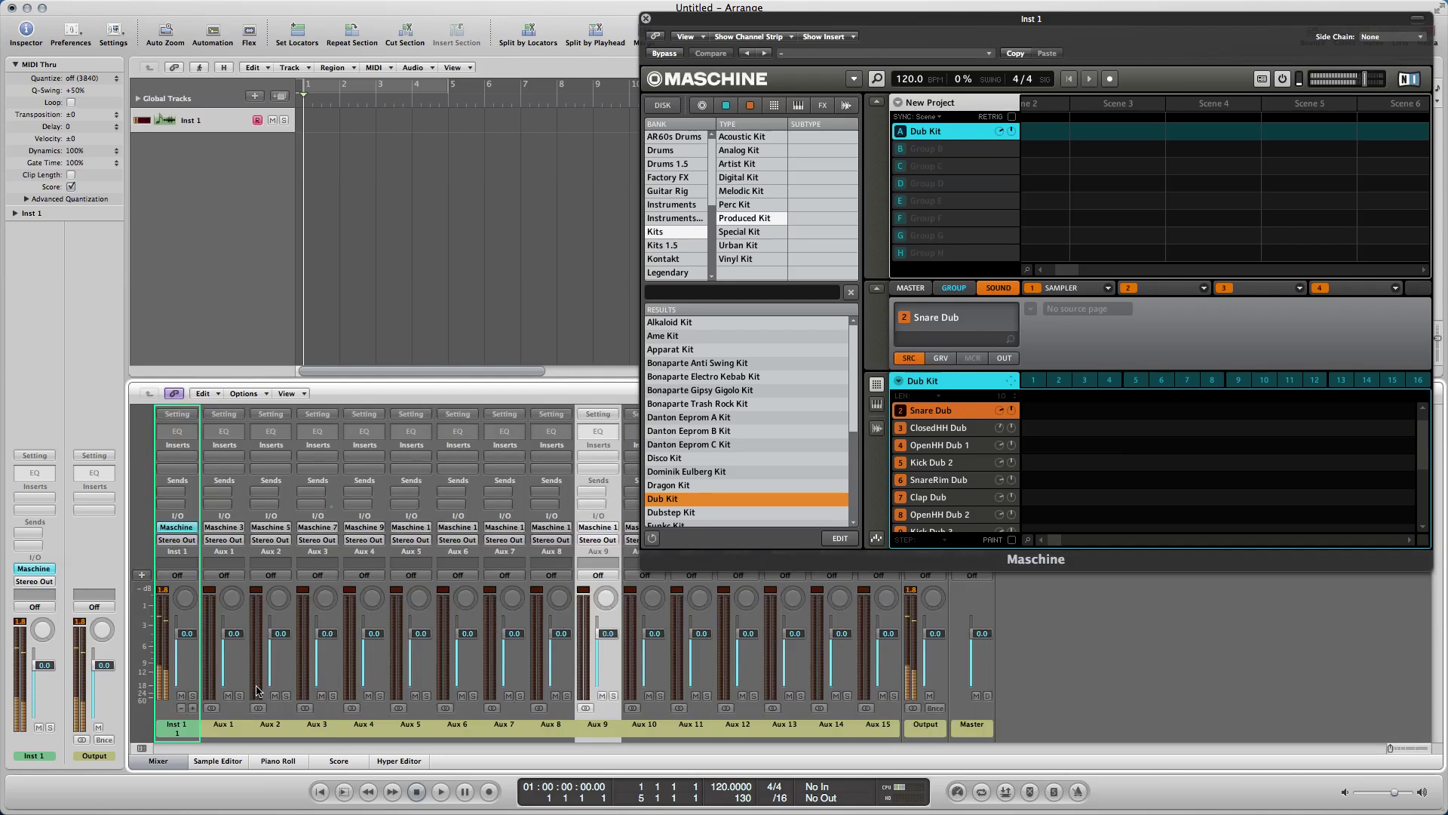
pyautogui.click(318, 649)
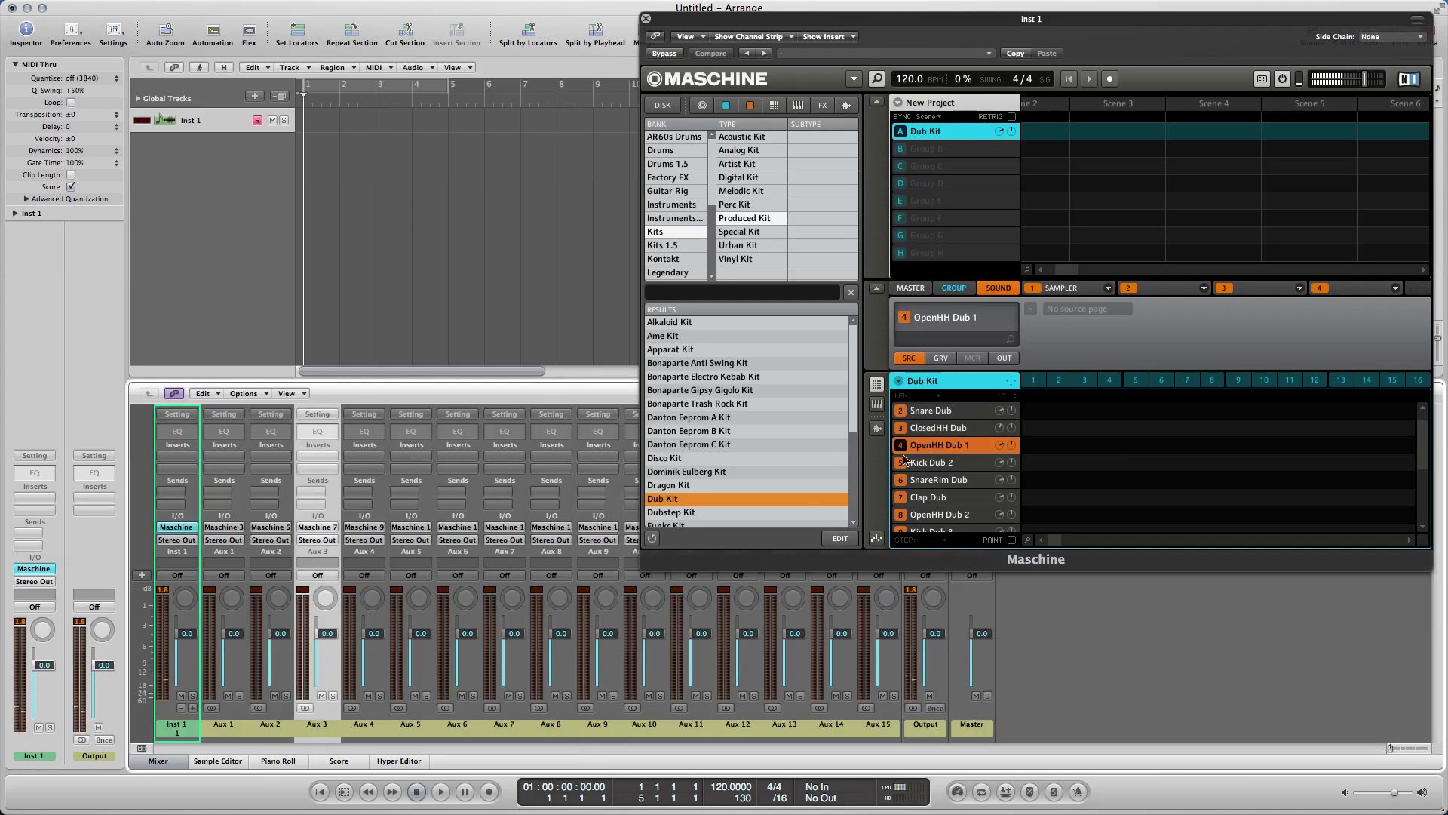
pyautogui.scroll(1, 957, 455)
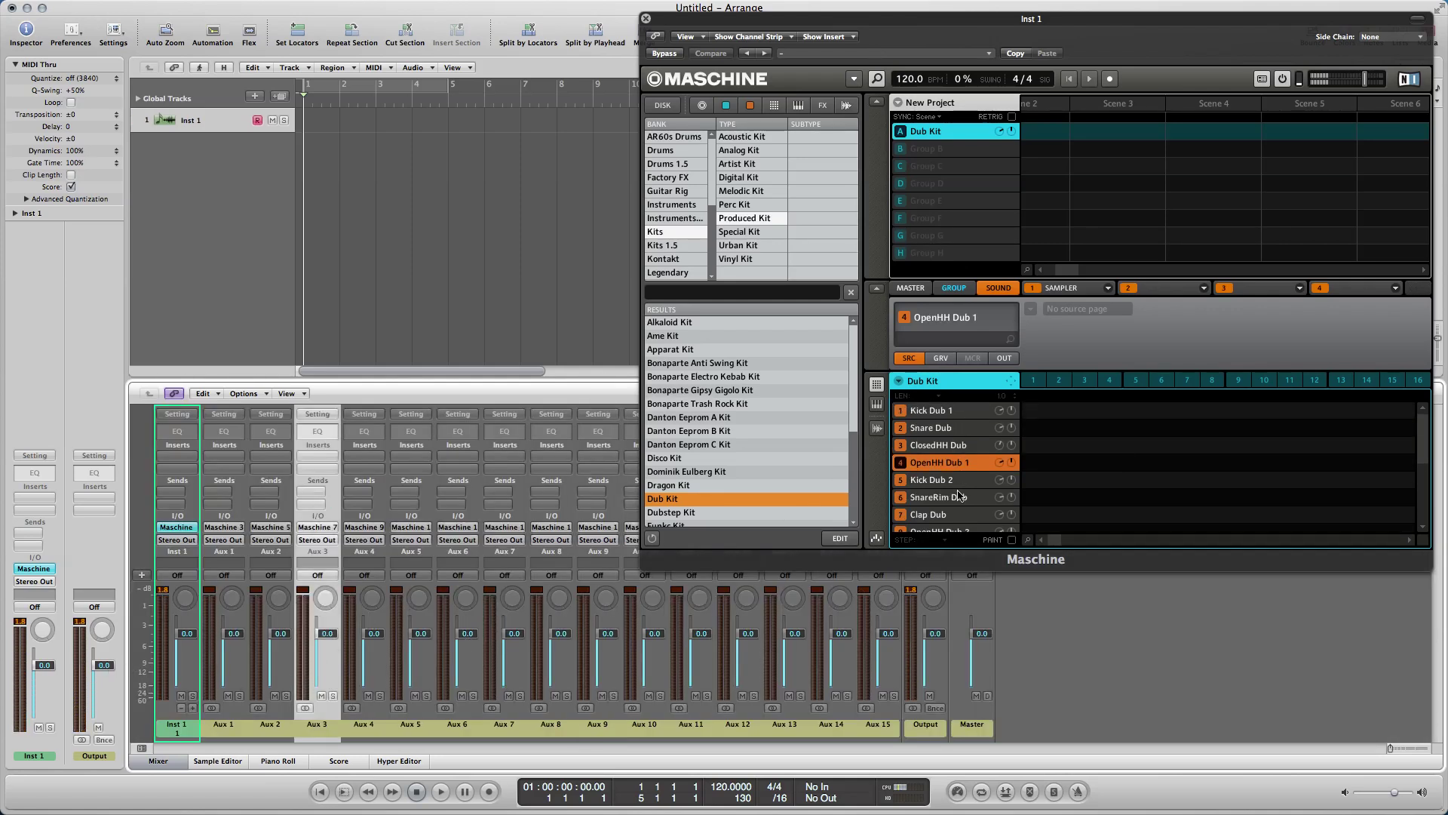
pyautogui.click(929, 412)
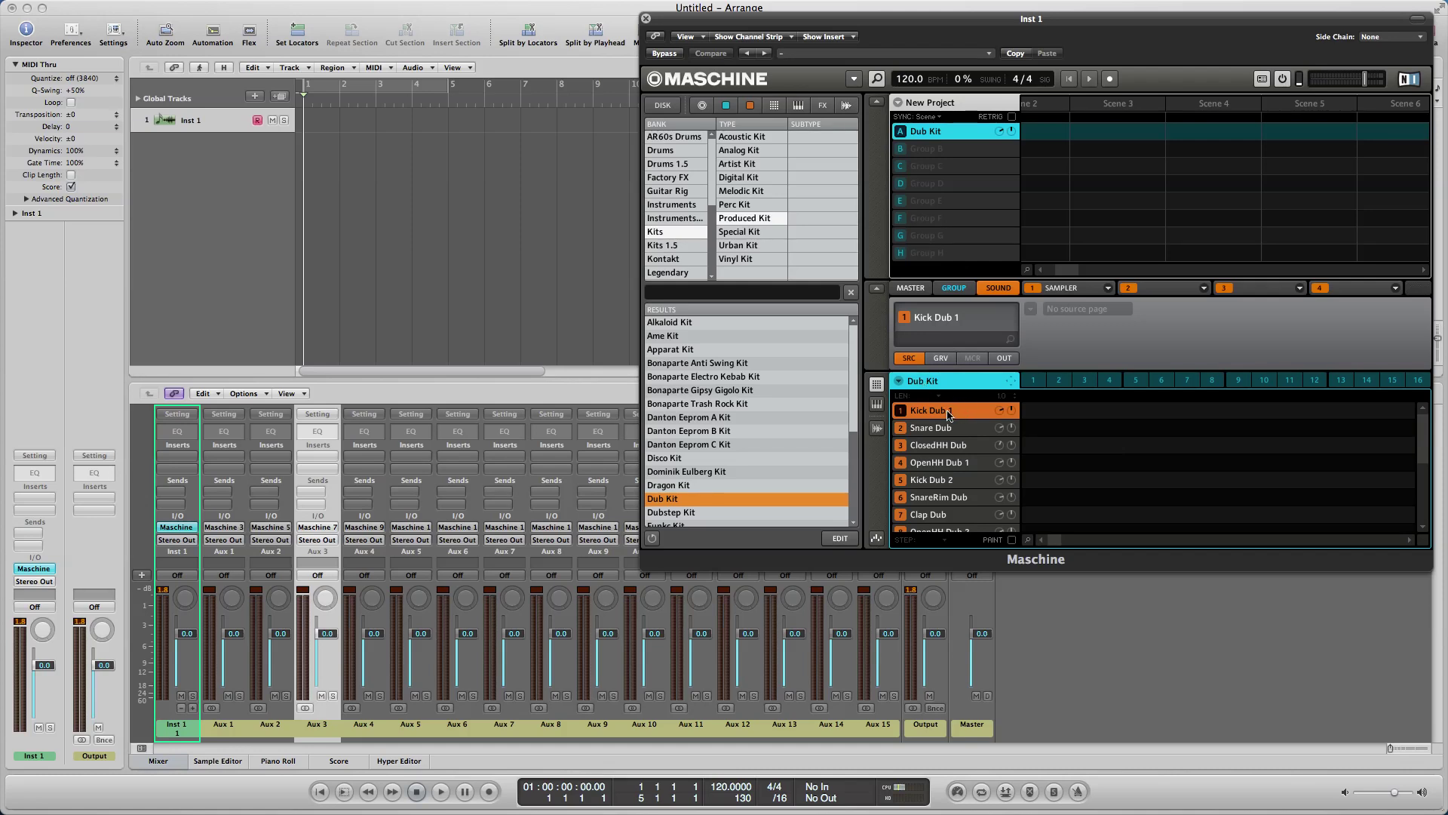
pyautogui.click(1007, 360)
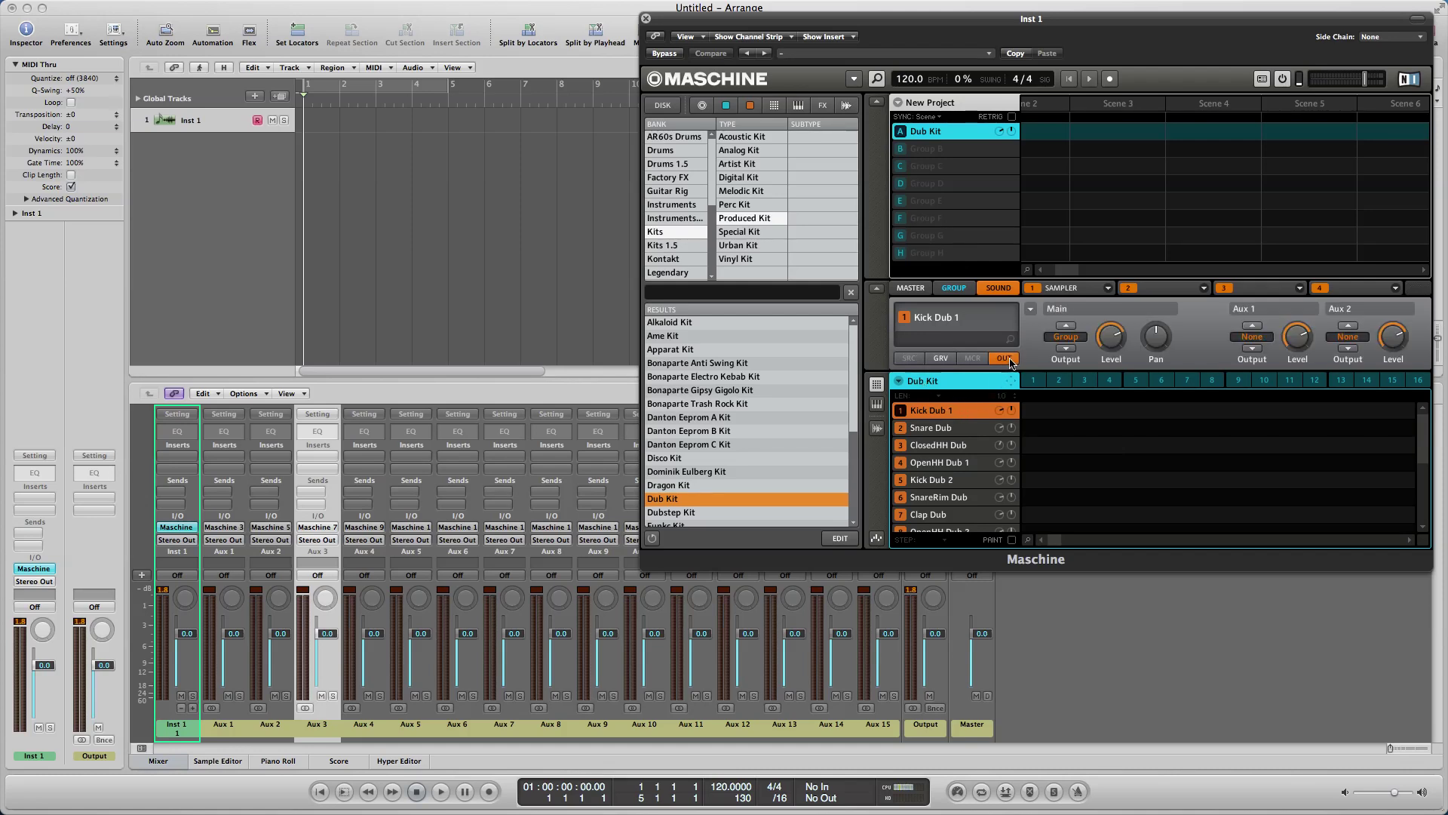
pyautogui.click(1079, 338)
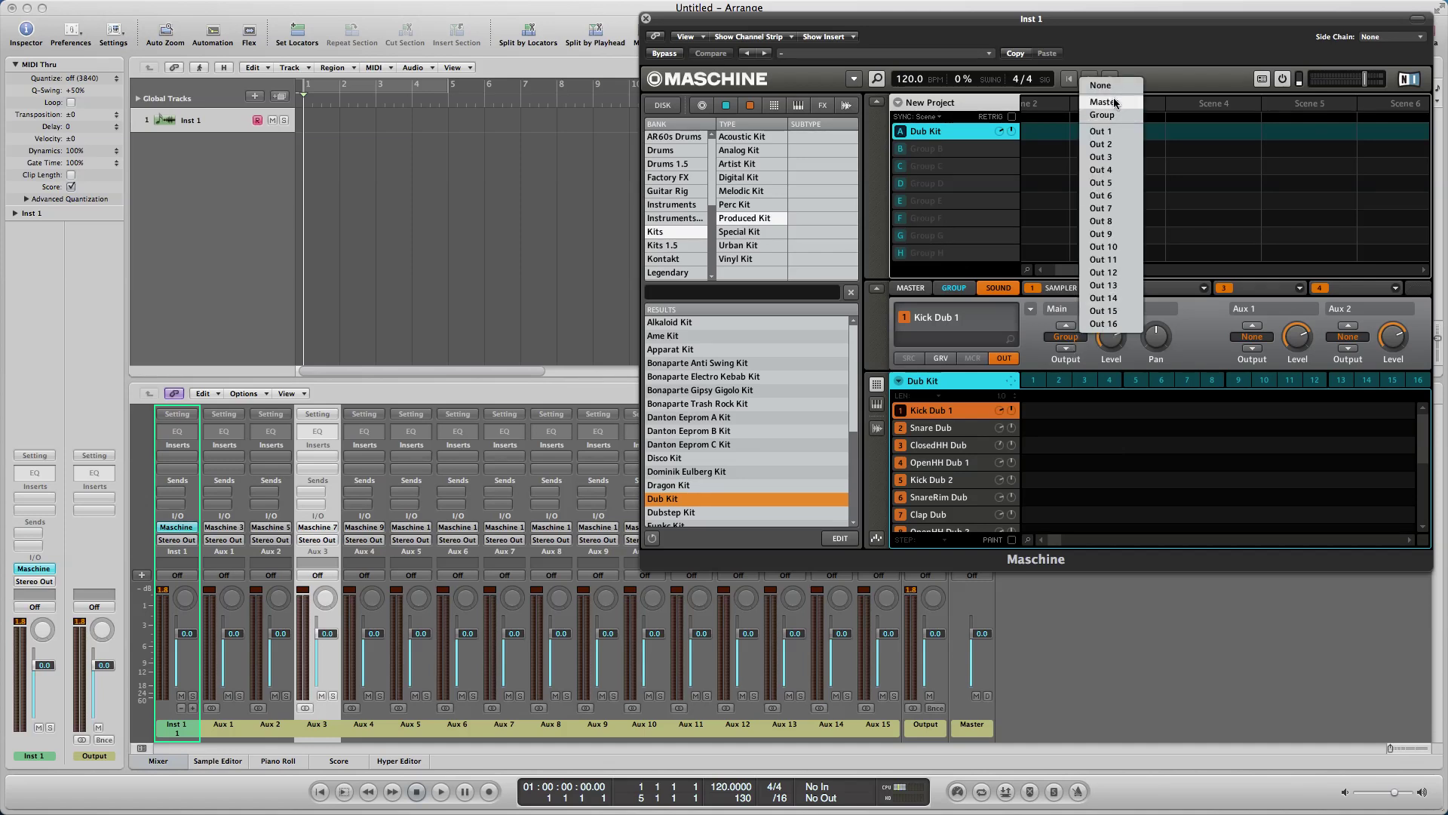
pyautogui.click(1113, 131)
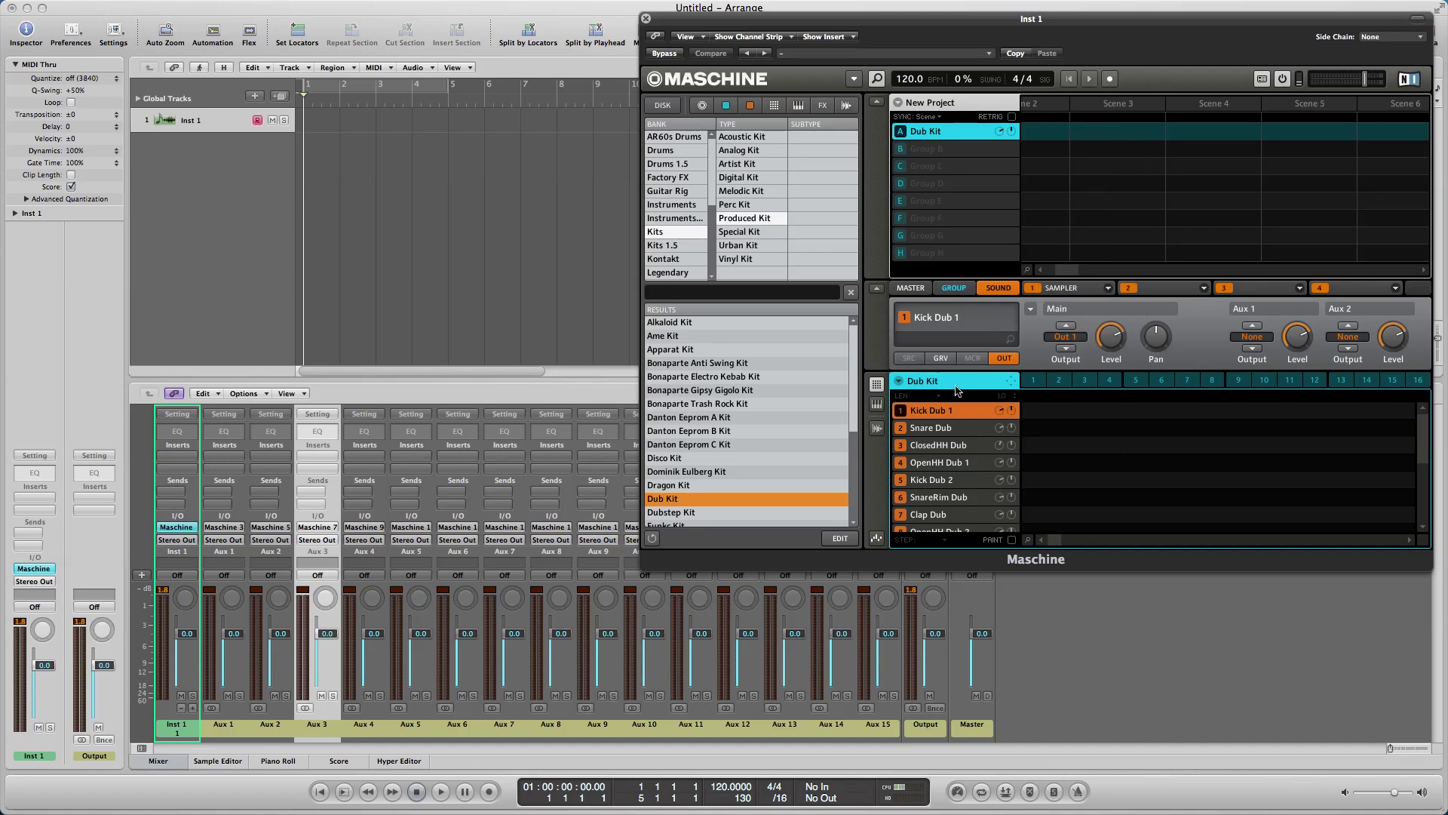
pyautogui.click(939, 427)
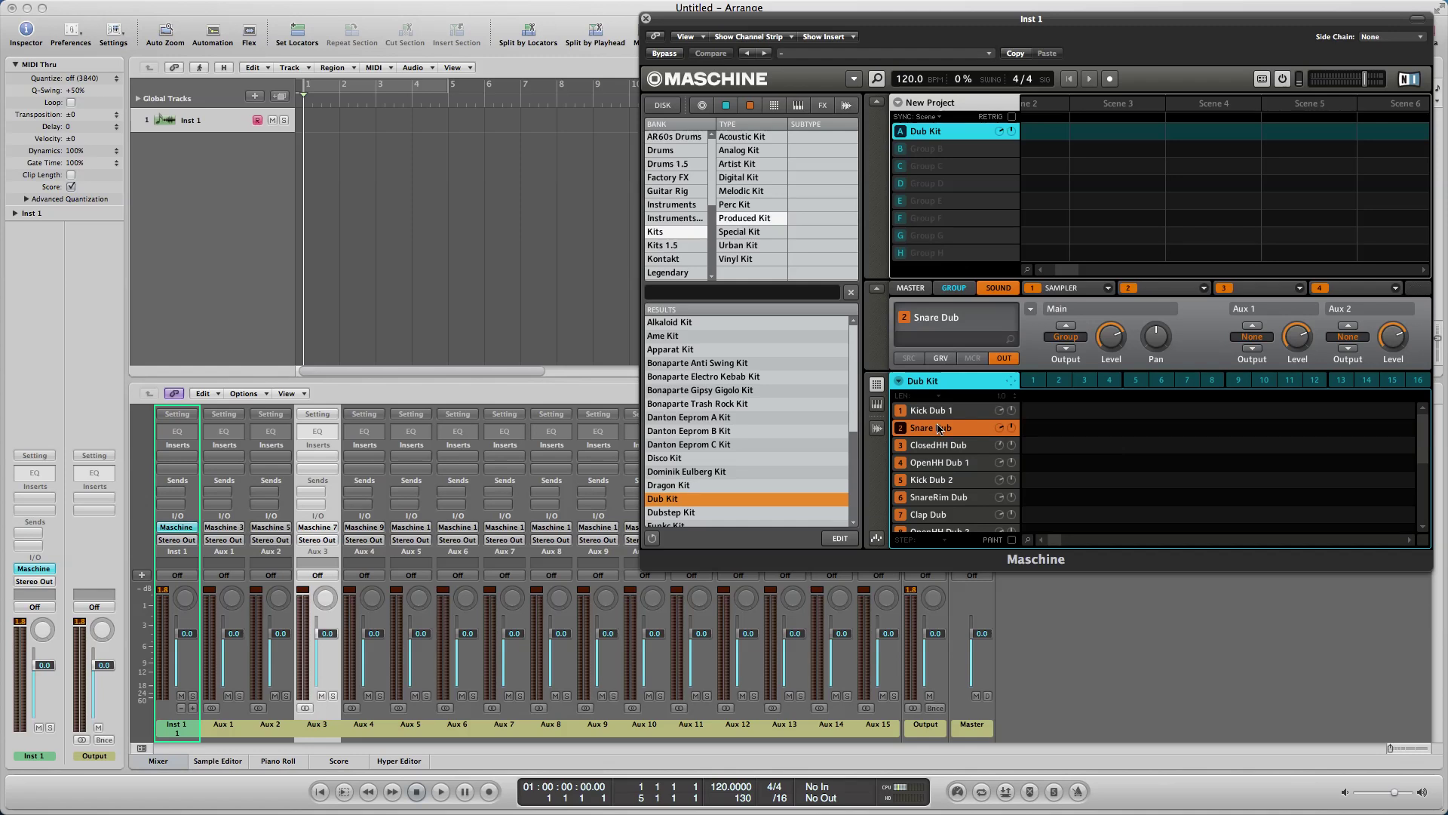
pyautogui.click(1065, 339)
pyautogui.click(1092, 149)
# - Route ClosedHH Dub to Out 3 and OpenHH Dub 1 to Out 4
pyautogui.click(939, 445)
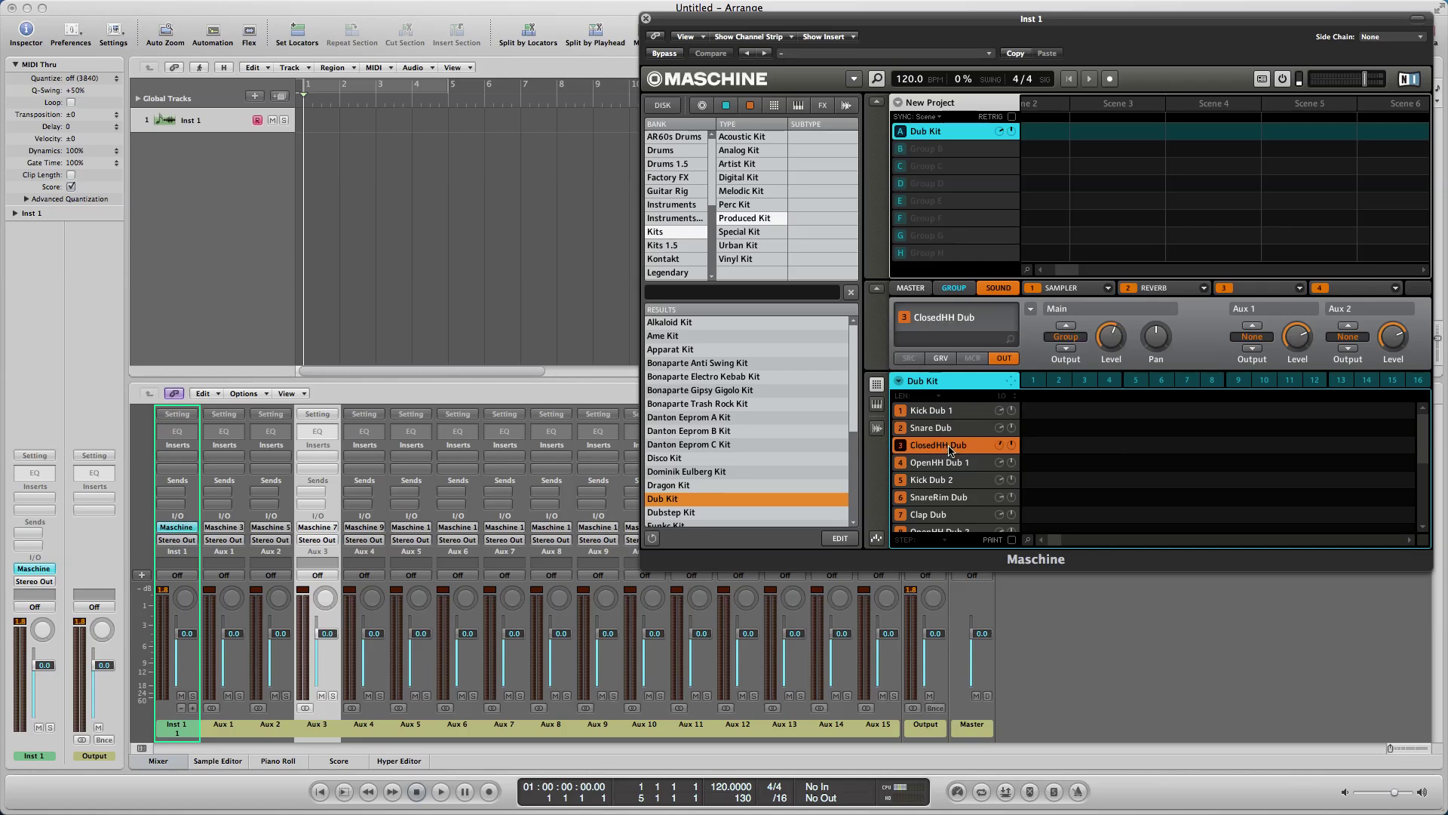
pyautogui.click(1074, 336)
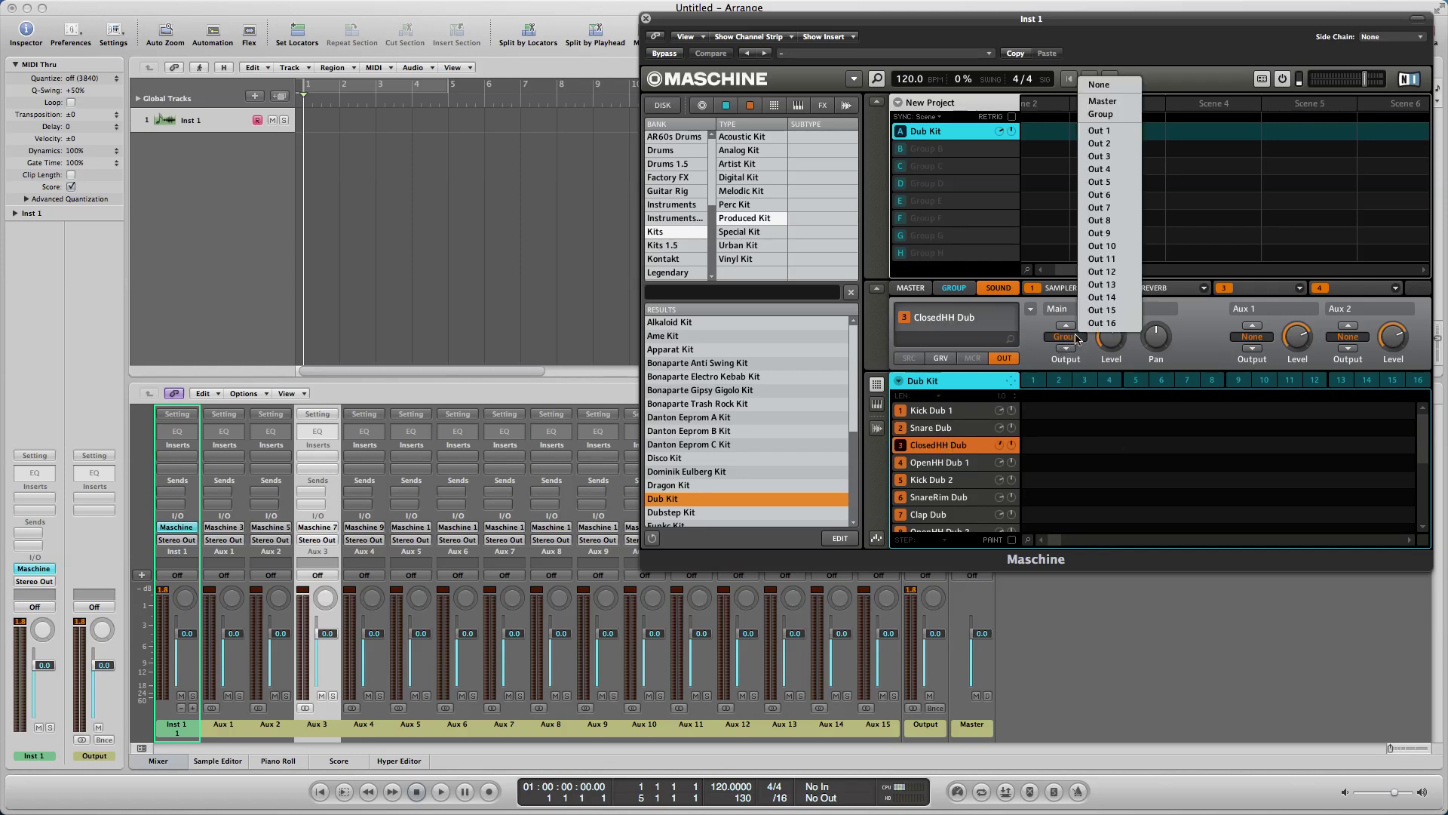
pyautogui.click(1099, 157)
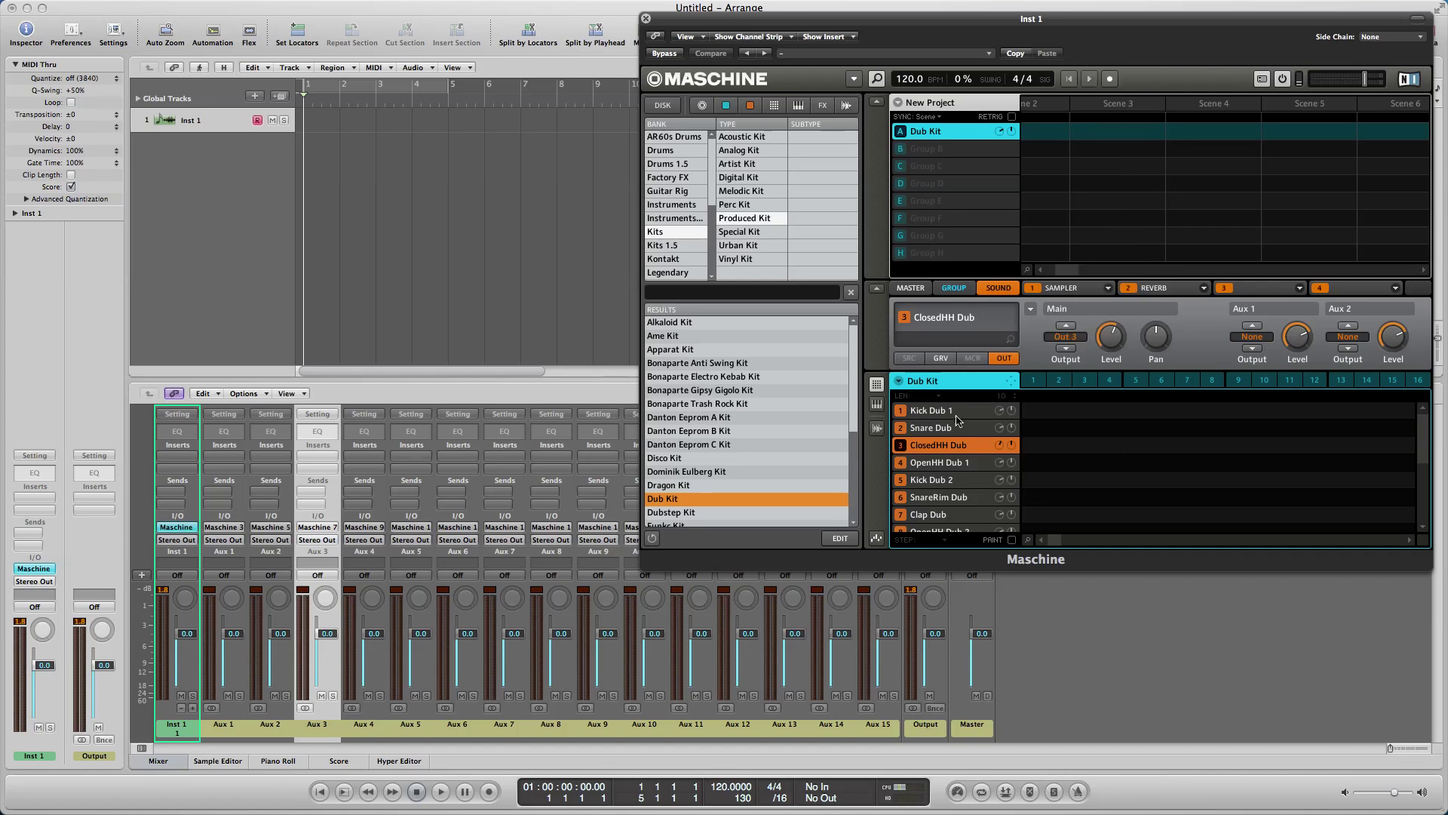
pyautogui.click(943, 462)
pyautogui.click(1074, 338)
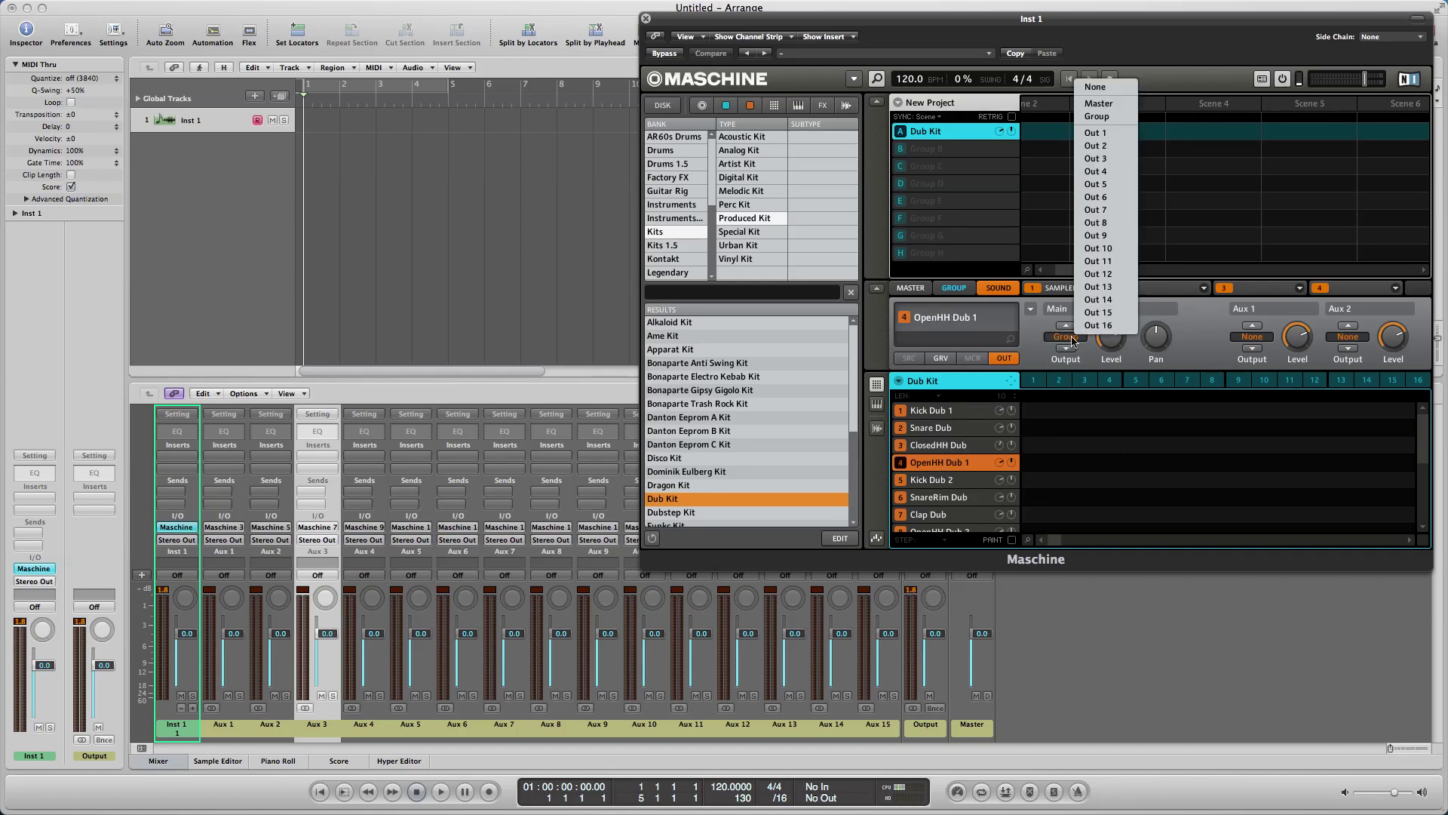
pyautogui.click(1103, 172)
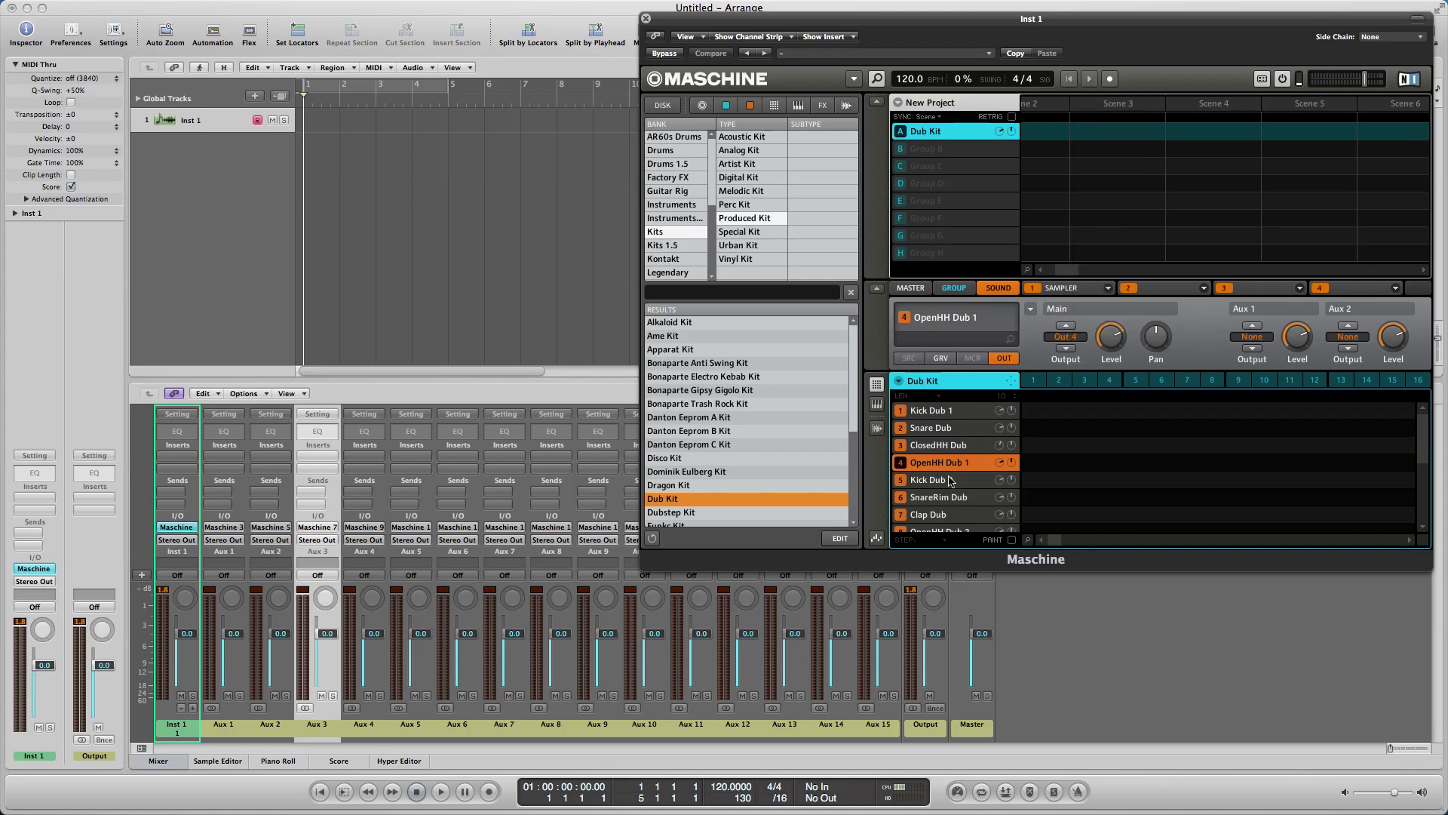
# - Route Kick Dub 2 to Out 5 and SnareRim Dub to Out 6
pyautogui.click(950, 481)
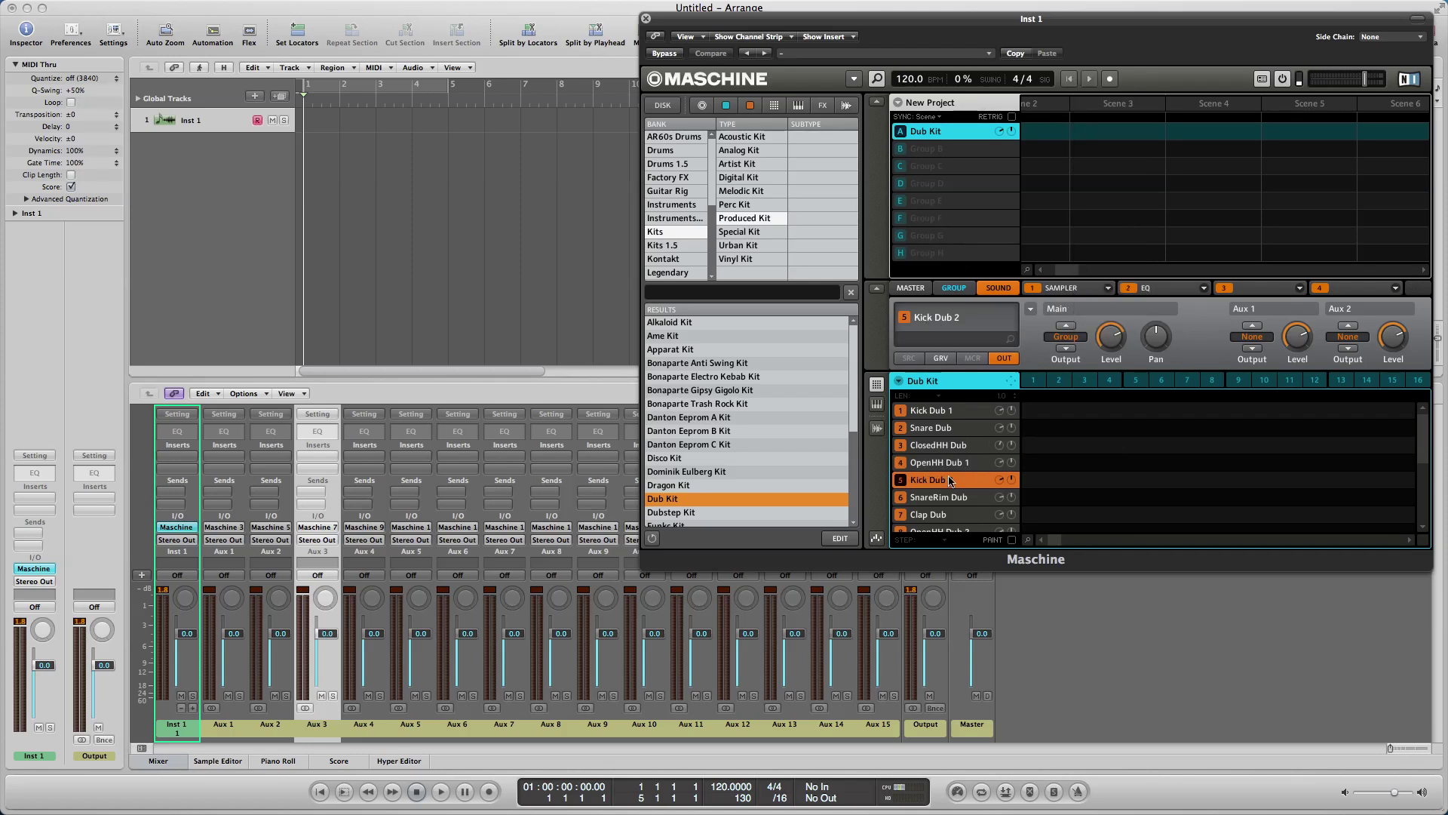
pyautogui.click(1072, 337)
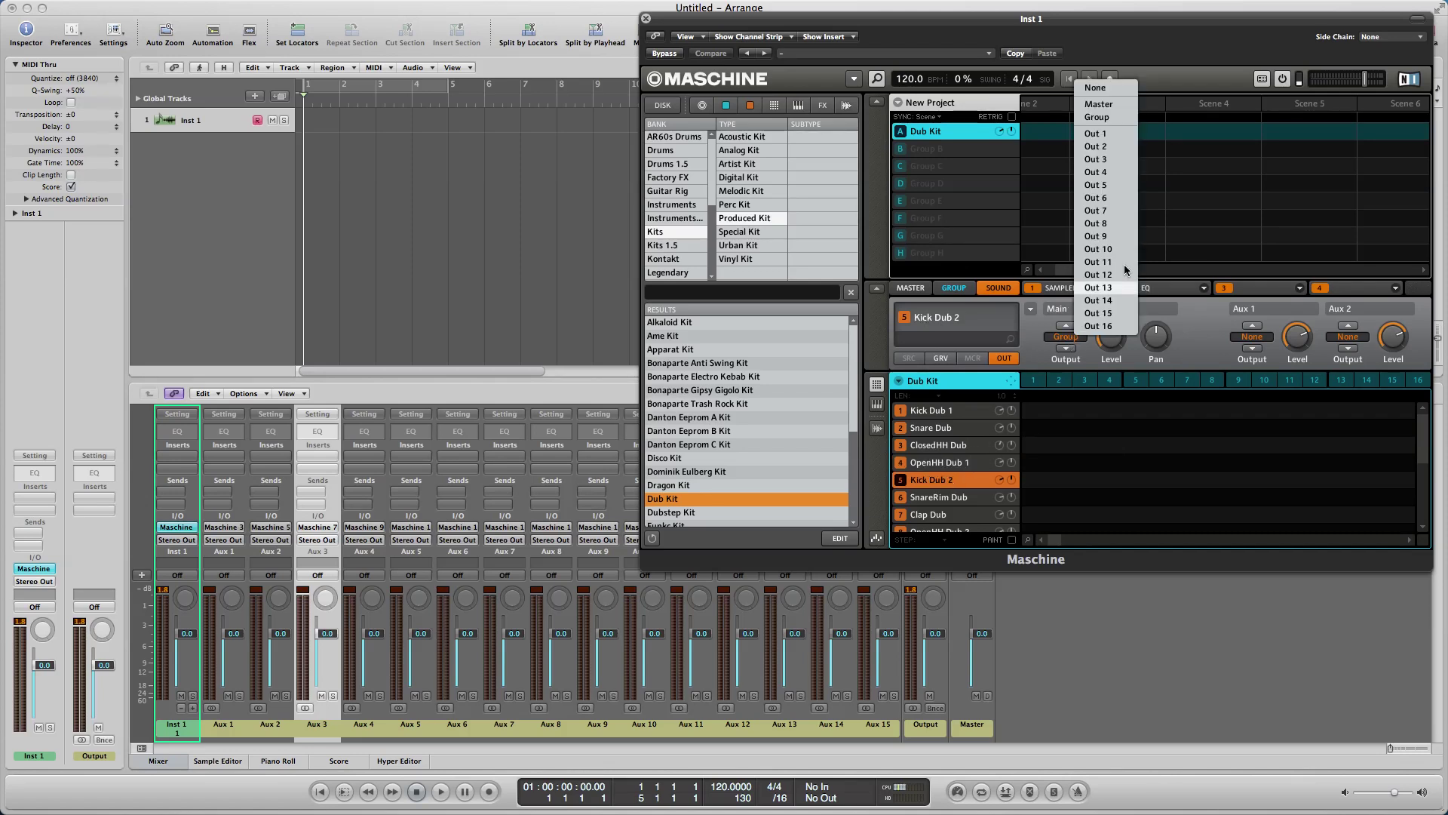
pyautogui.click(1101, 185)
pyautogui.click(952, 498)
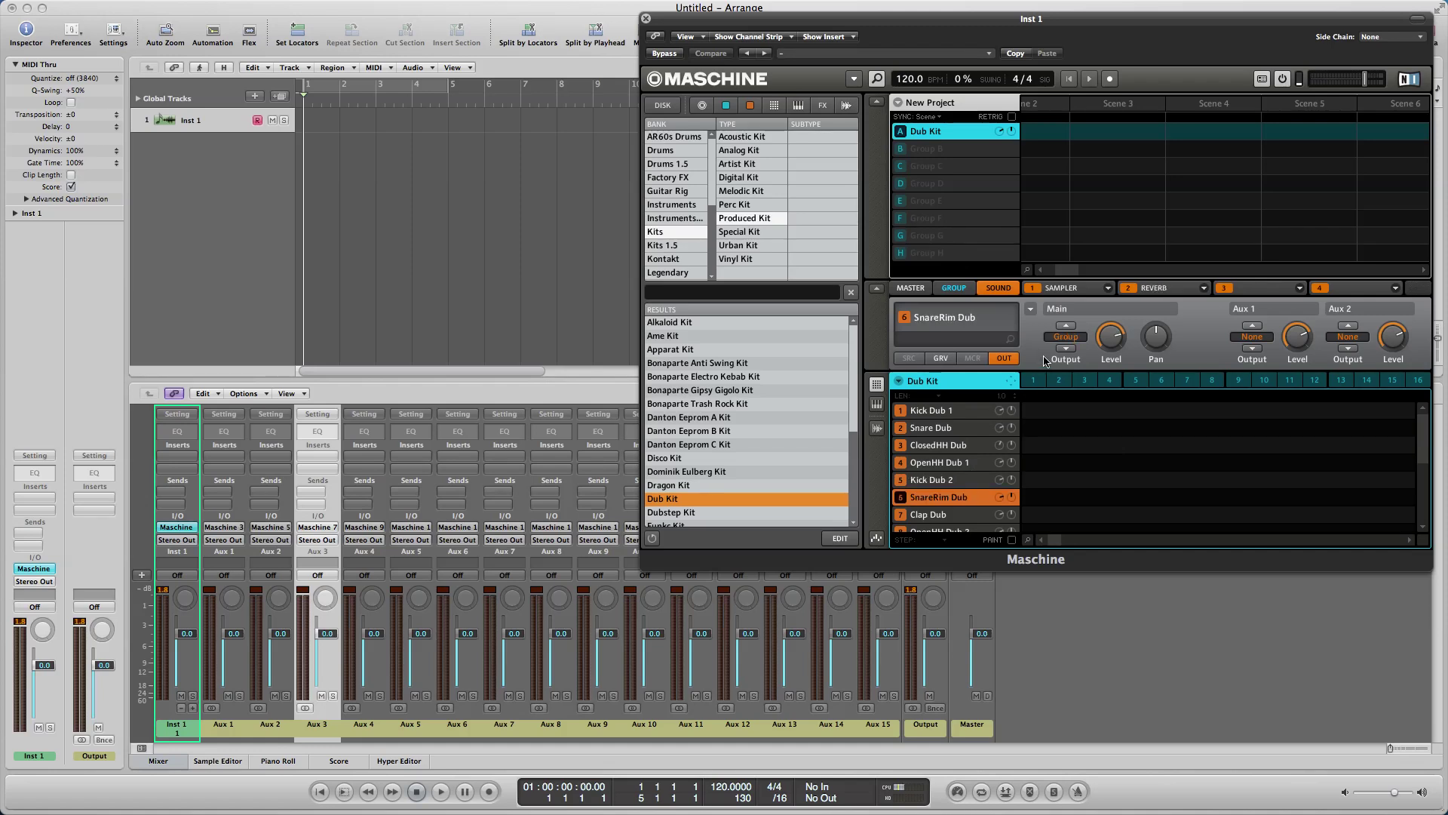
pyautogui.click(1068, 337)
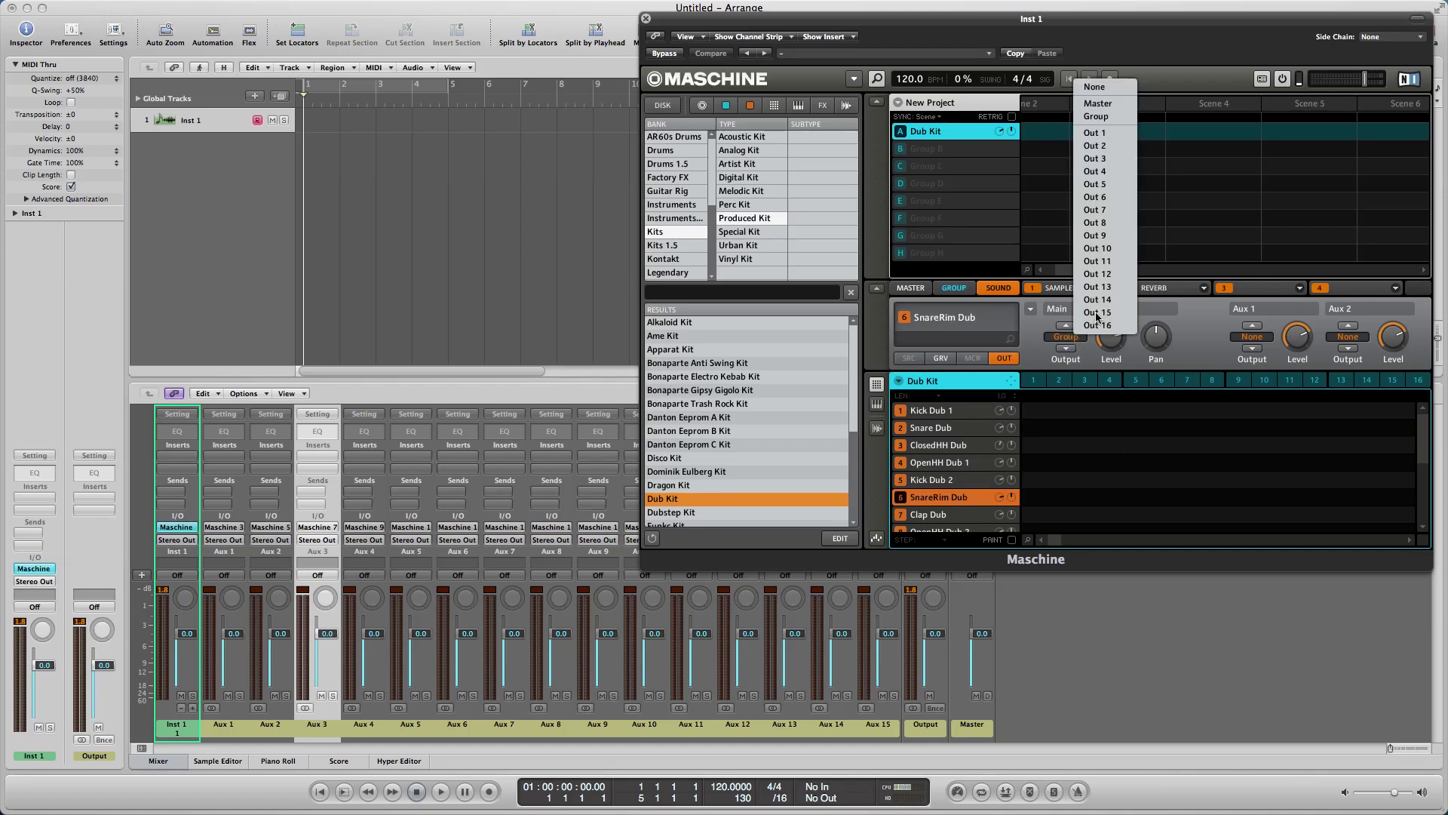
pyautogui.click(1104, 197)
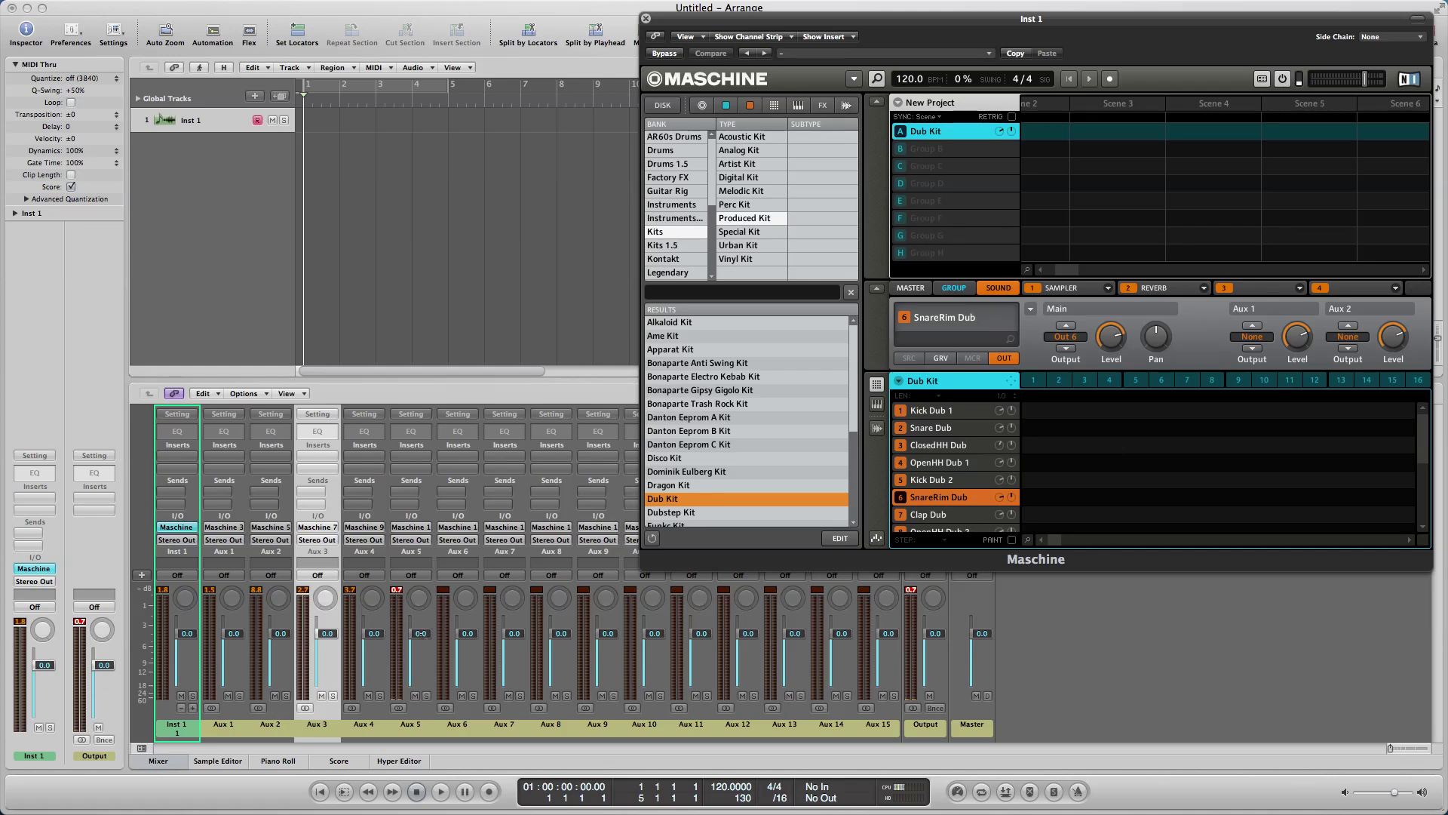
# - Lower the Aux 5 and Aux 2 faders to balance the drum levels
pyautogui.moveTo(412, 646); pyautogui.dragTo(413, 663)
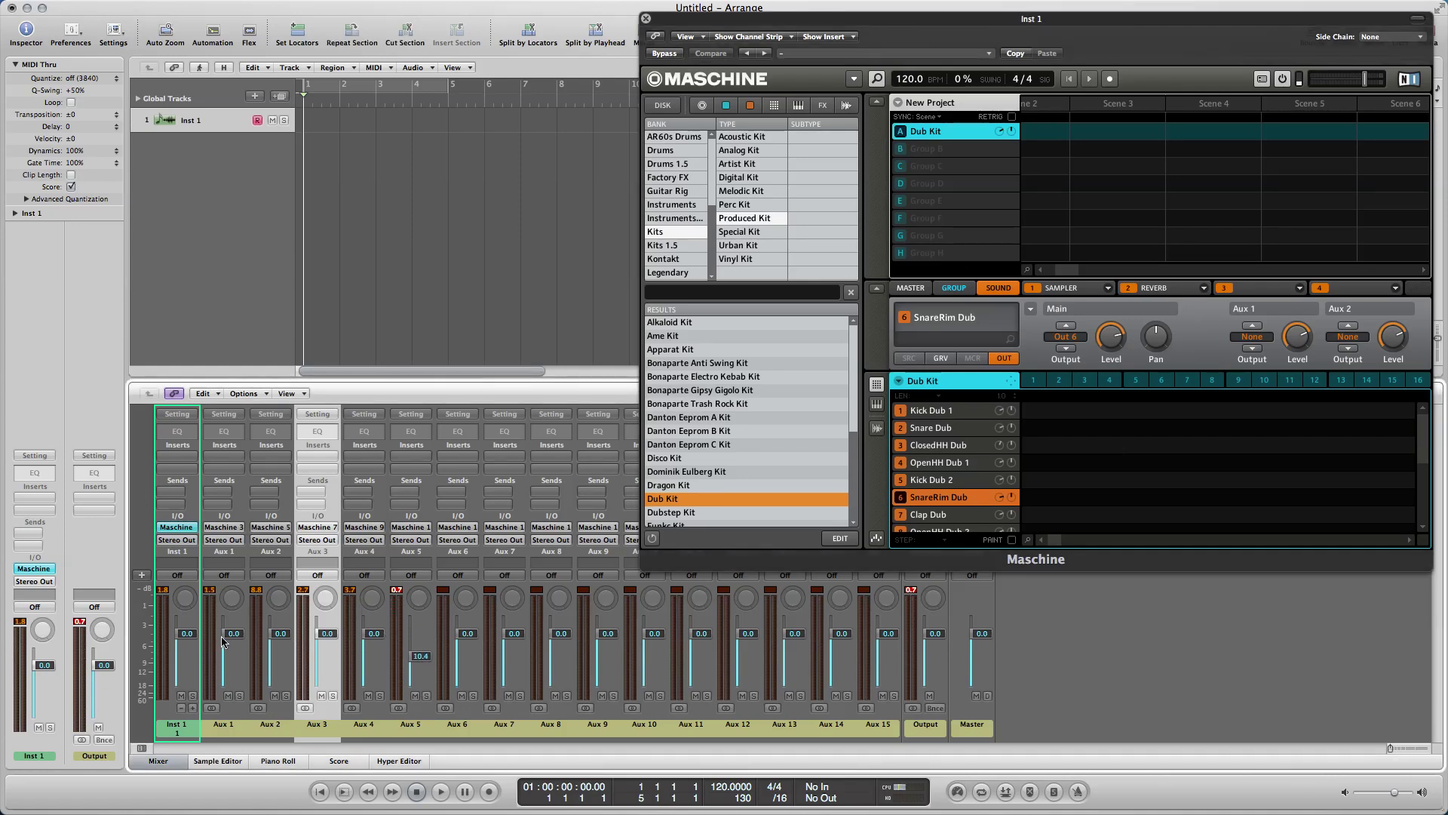
pyautogui.moveTo(274, 638); pyautogui.dragTo(228, 661)
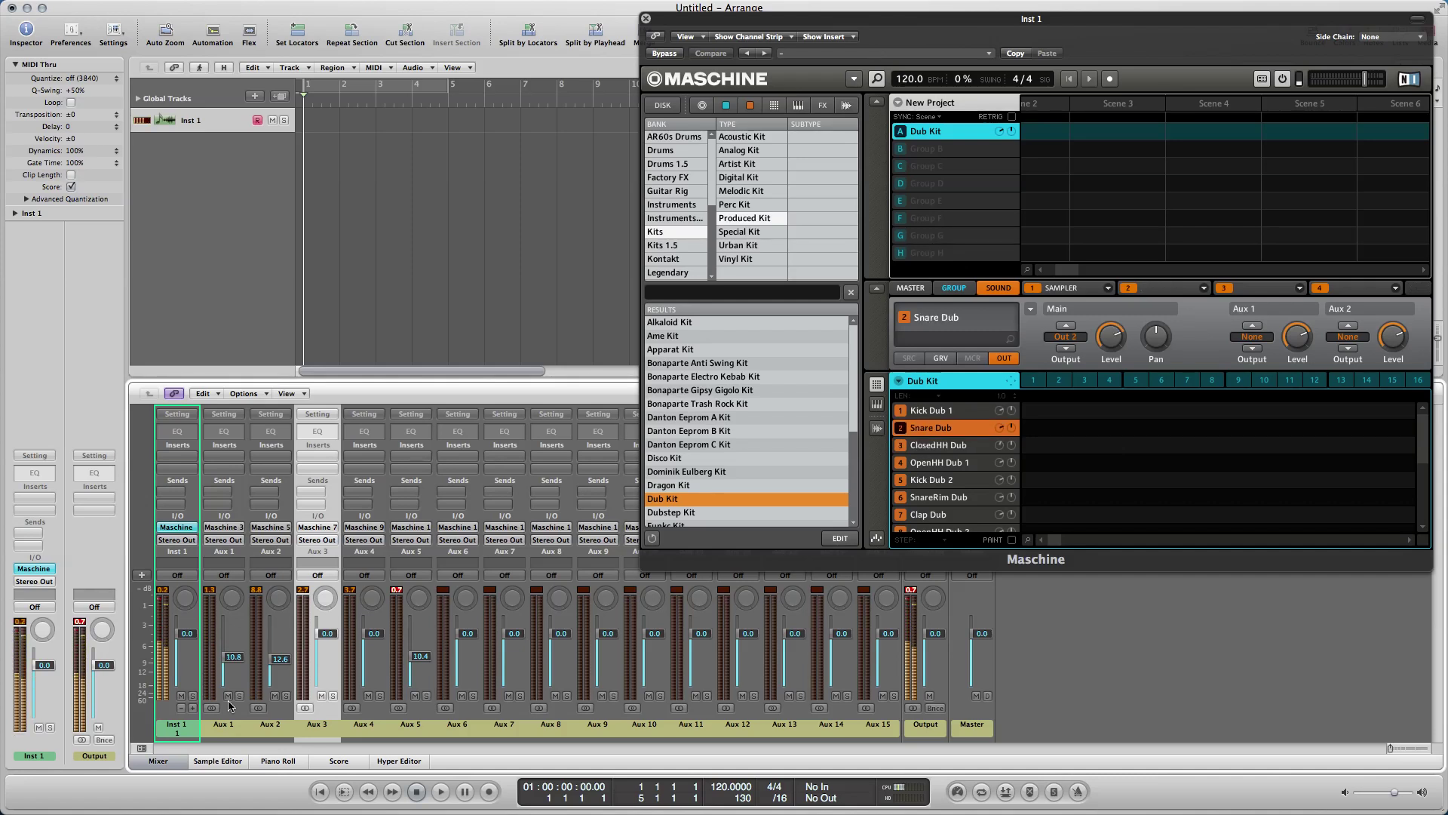